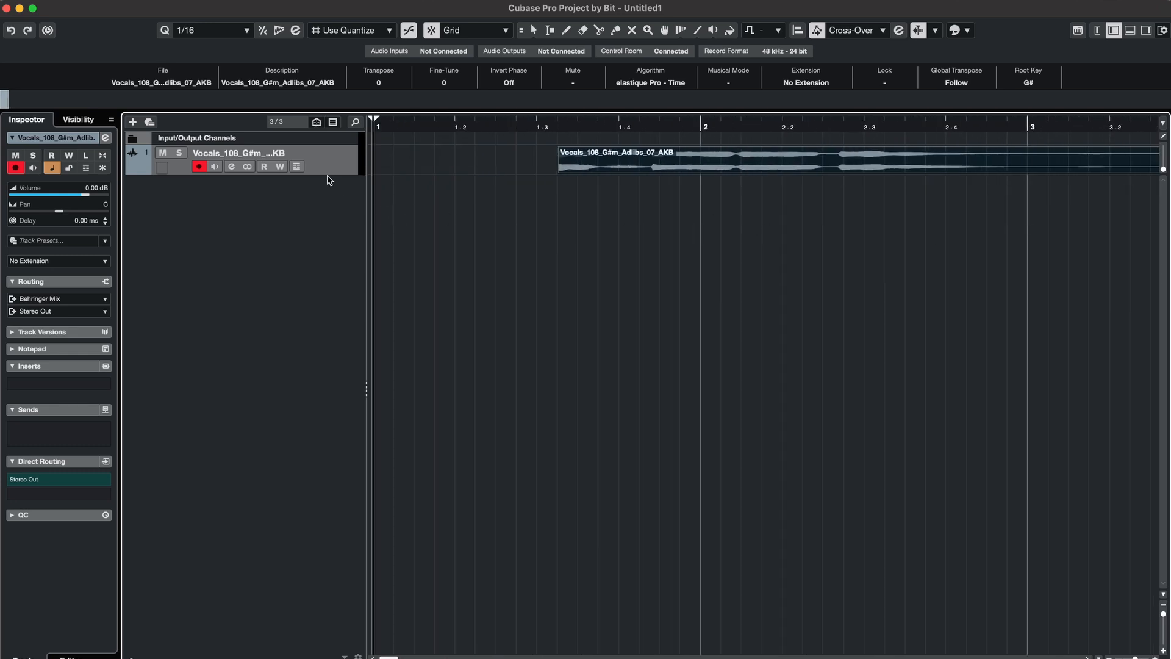
pyautogui.moveTo(327, 175); pyautogui.dragTo(327, 304)
pyautogui.press('g')
pyautogui.press('g')
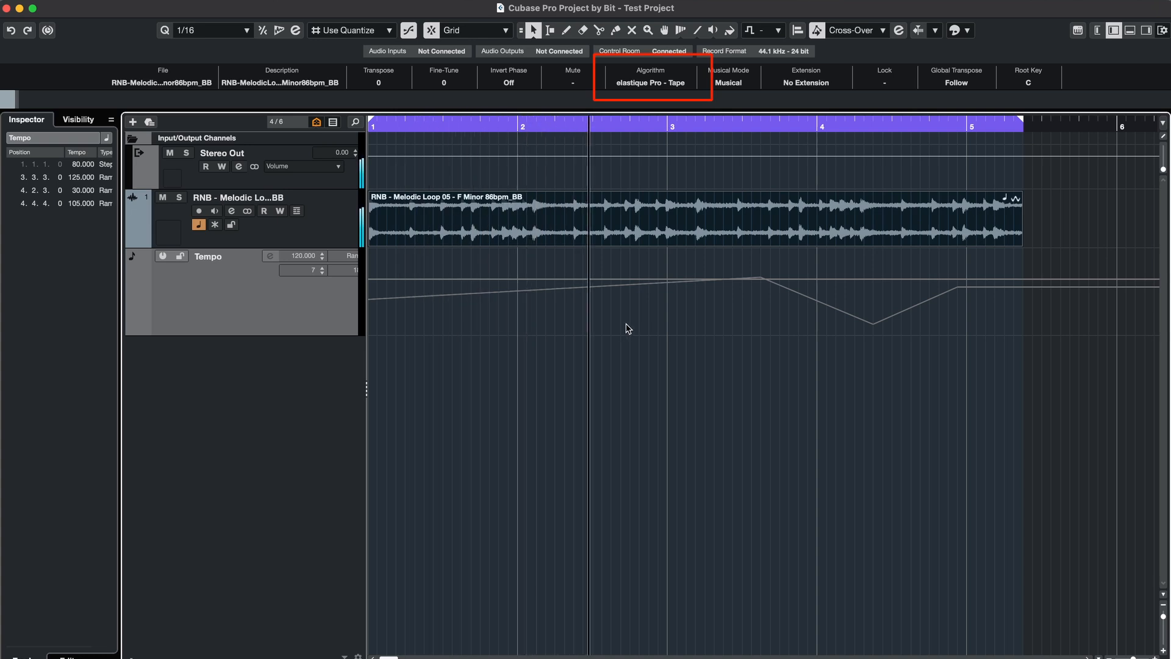
# Step: Time-stretch the melodic loop event to a shorter length in musical mode and play it back
pyautogui.click(161, 257)
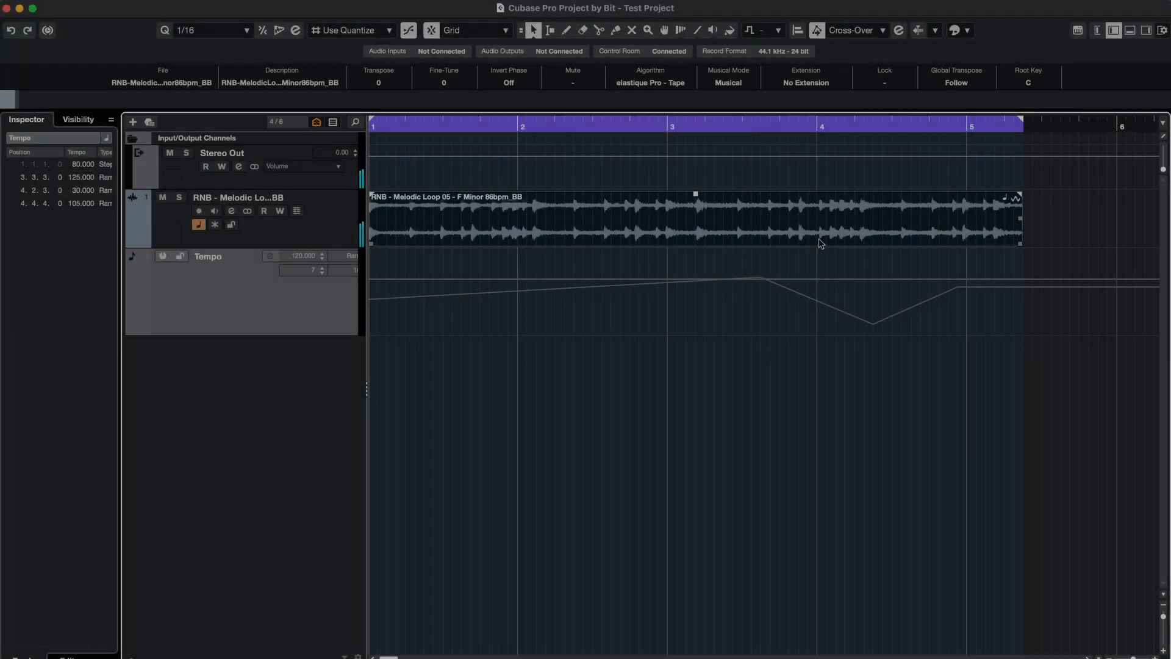
pyautogui.rightClick(751, 287)
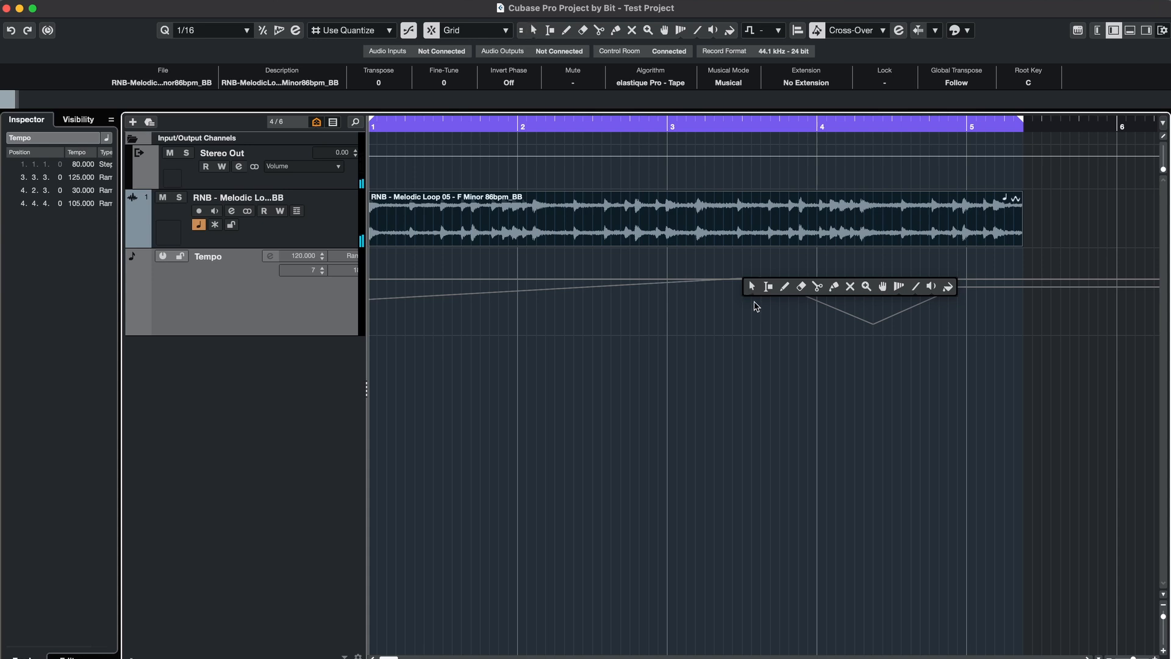
pyautogui.click(758, 329)
pyautogui.moveTo(1022, 243); pyautogui.dragTo(892, 244)
pyautogui.press('space')
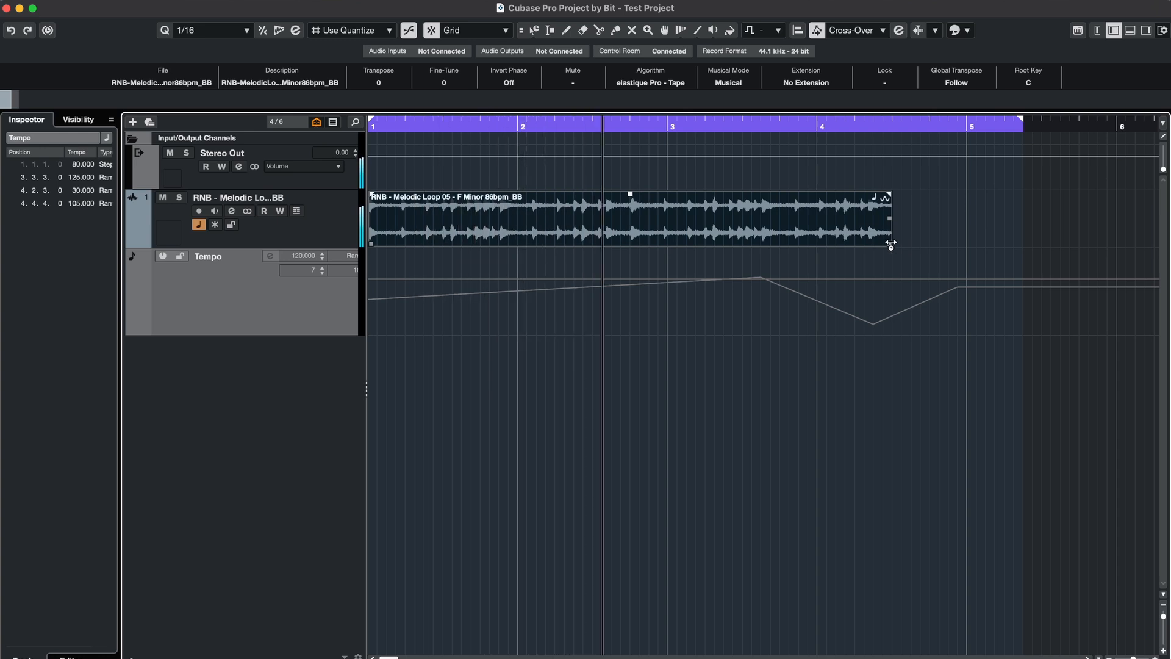
pyautogui.moveTo(891, 244); pyautogui.dragTo(711, 243)
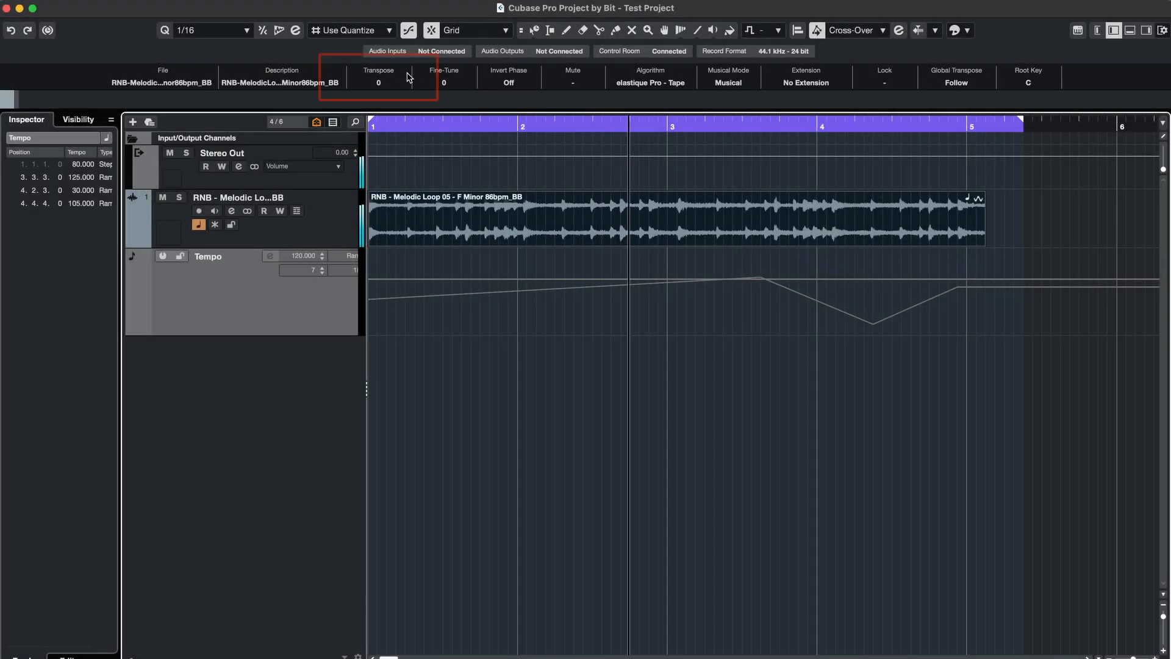
# Step: Transpose the melodic loop event down to -8 semitones
pyautogui.scroll(-3, 394, 83)
pyautogui.scroll(-4, 394, 82)
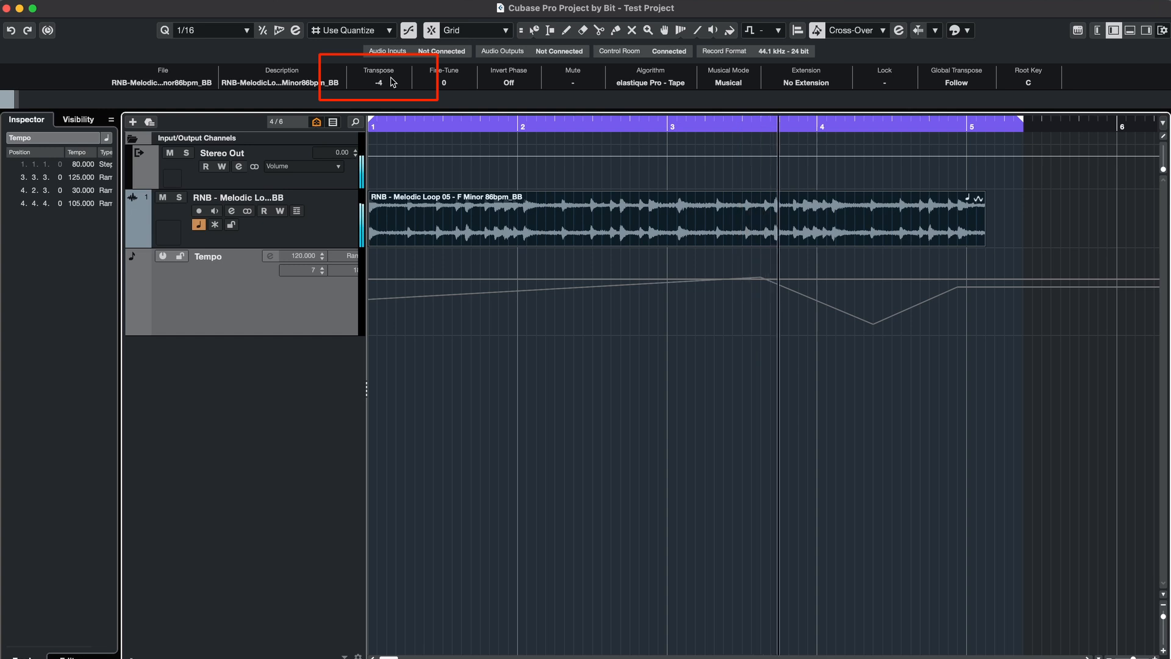
pyautogui.scroll(8, 393, 82)
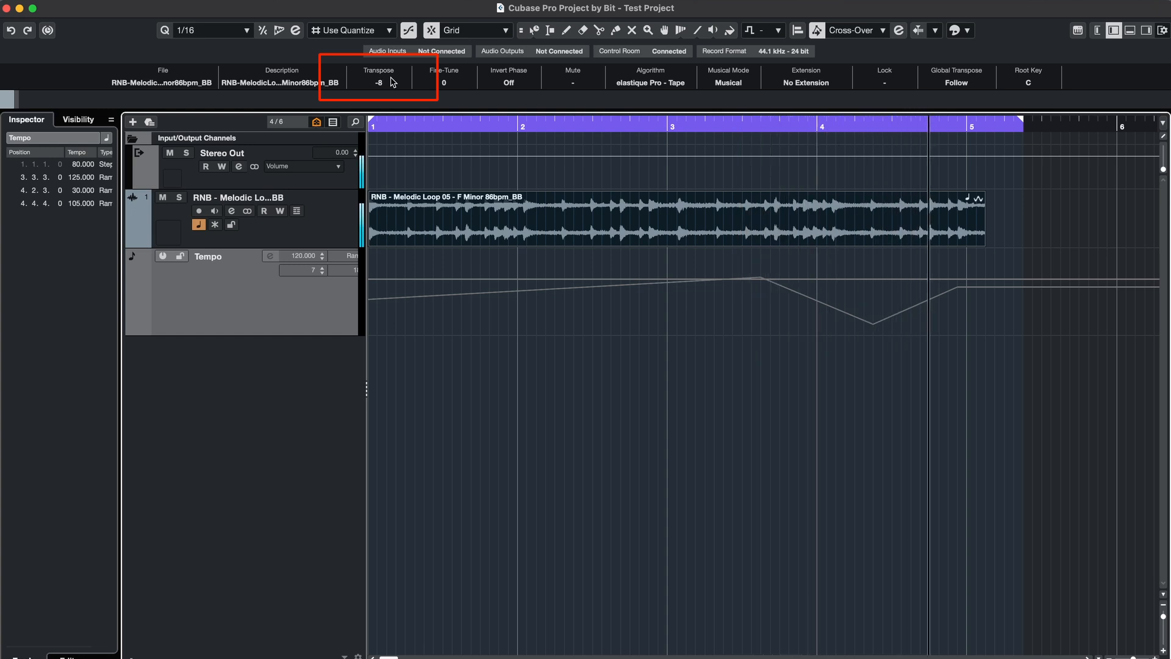
# Step: Switch the loop event's algorithm to elastique Pro - Pitch
pyautogui.click(667, 85)
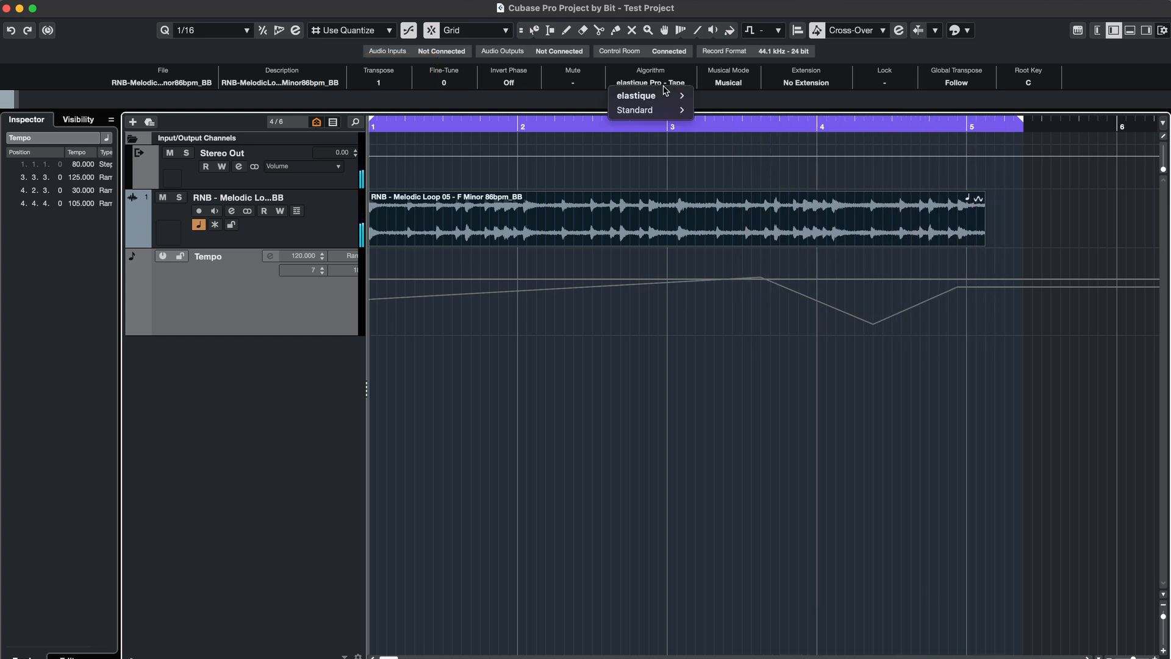
pyautogui.moveTo(665, 93)
pyautogui.click(764, 110)
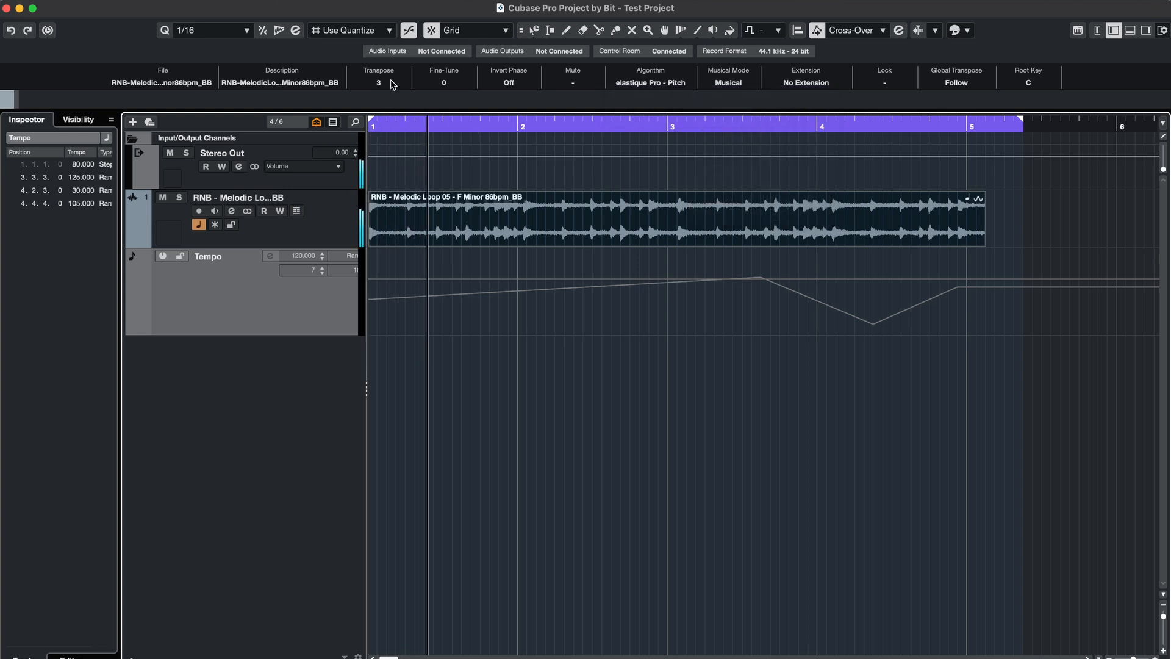
# Step: Transpose the loop event up to 8 semitones
pyautogui.scroll(5, 390, 82)
pyautogui.scroll(5, 390, 82)
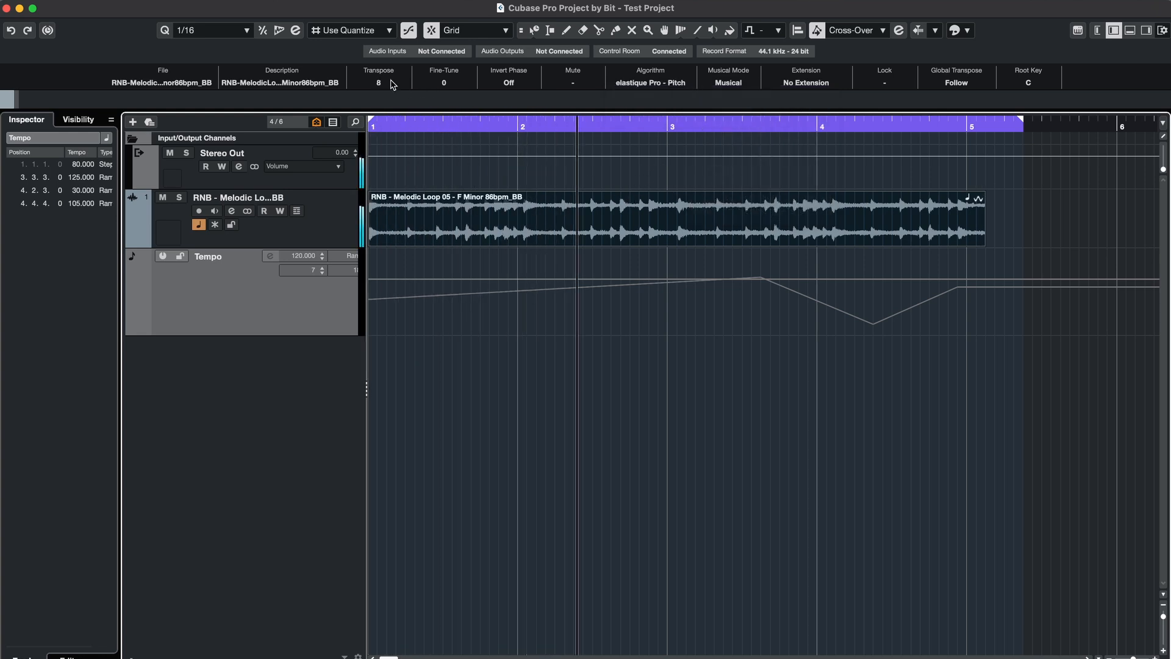
pyautogui.scroll(2, 392, 83)
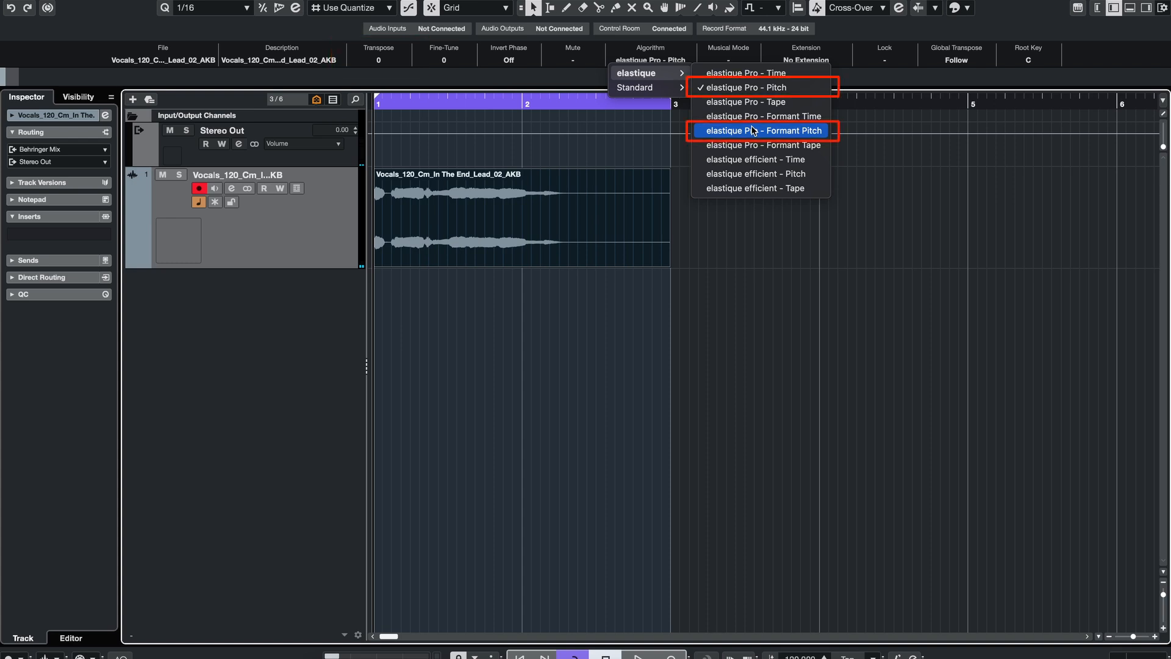
# Step: Set the vocal event's algorithm to elastique Pro - Formant Pitch and play it back
pyautogui.click(753, 131)
pyautogui.press('space')
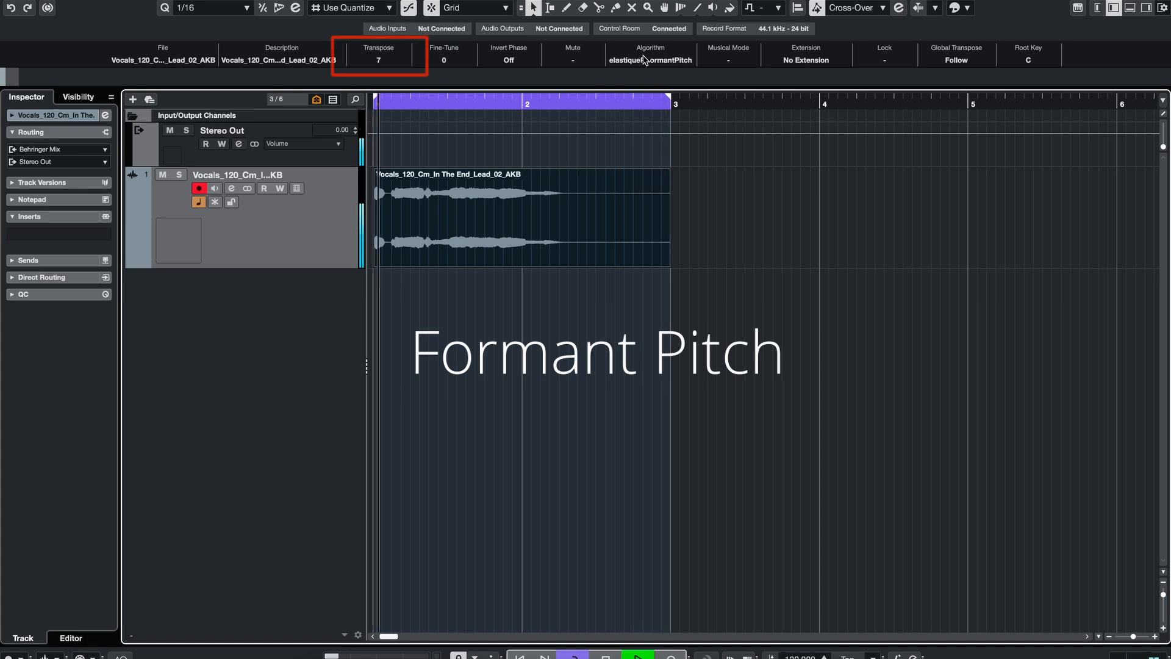
# Step: Switch the vocal event's algorithm to elastique Pro - Pitch for comparison
pyautogui.click(651, 59)
pyautogui.moveTo(654, 74)
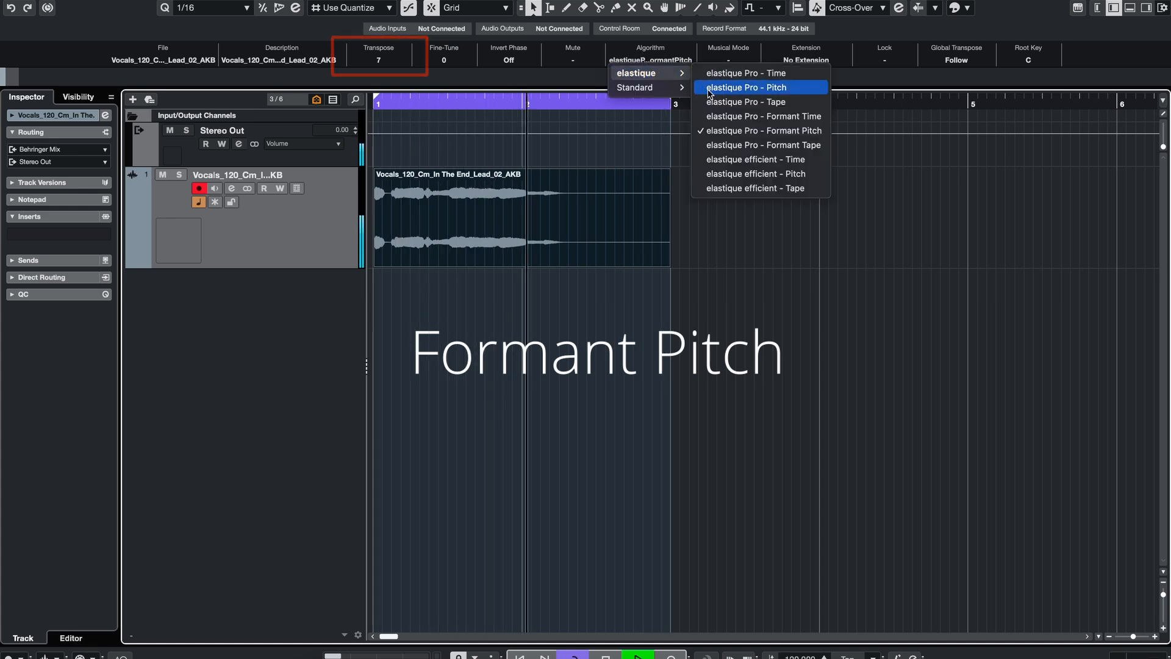
pyautogui.click(747, 87)
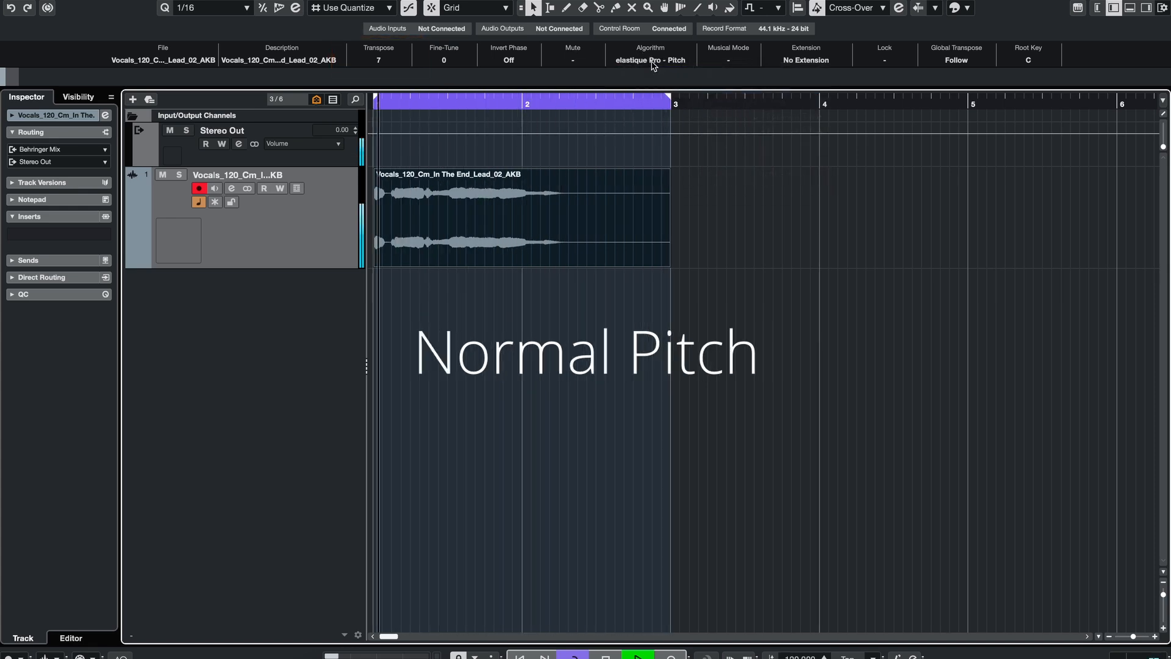
# Step: Switch the vocal event's algorithm back to elastique Pro - Formant Pitch
pyautogui.click(654, 61)
pyautogui.moveTo(654, 72)
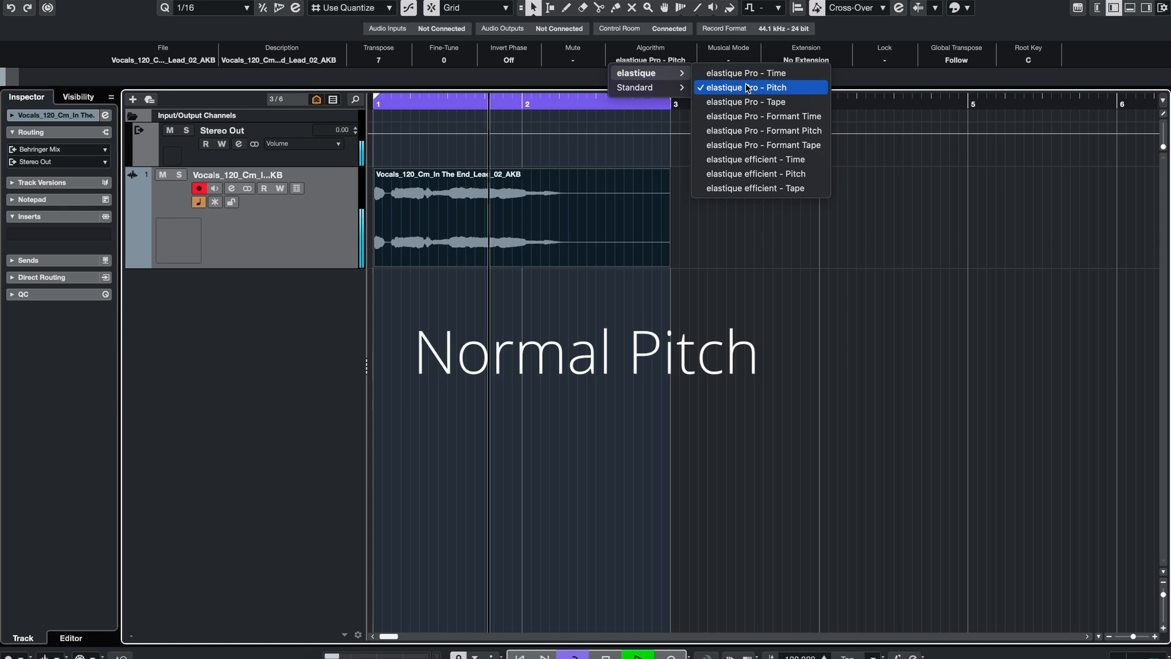
pyautogui.click(761, 128)
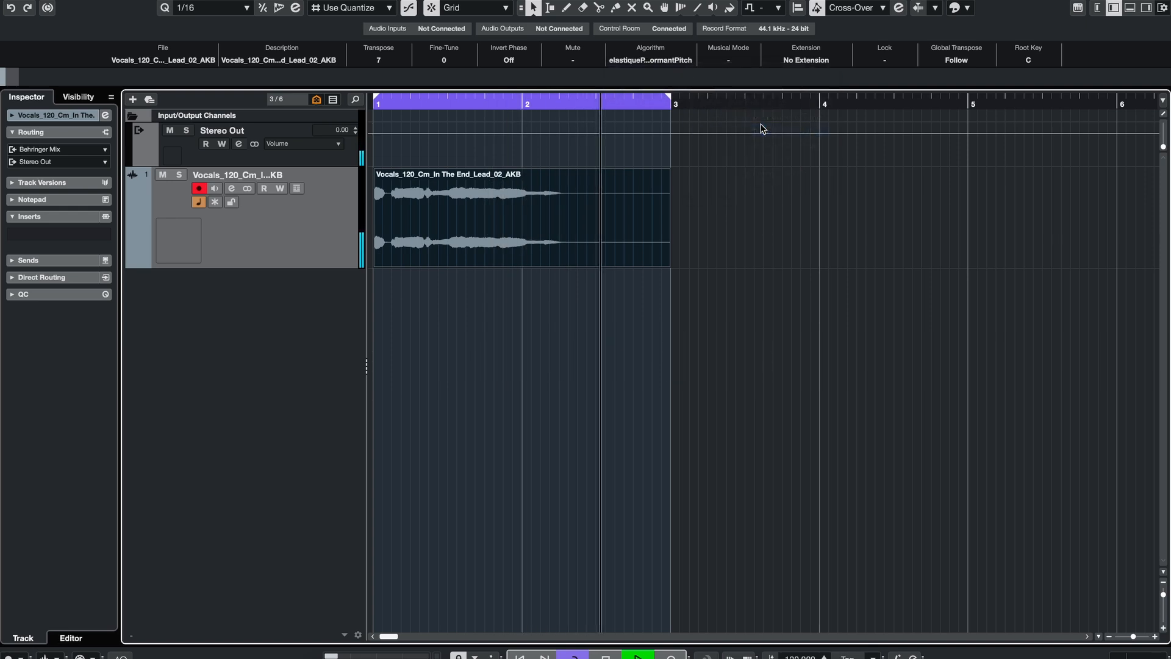
# Step: Set the vocal event's algorithm to elastique Pro - Pitch again
pyautogui.click(666, 64)
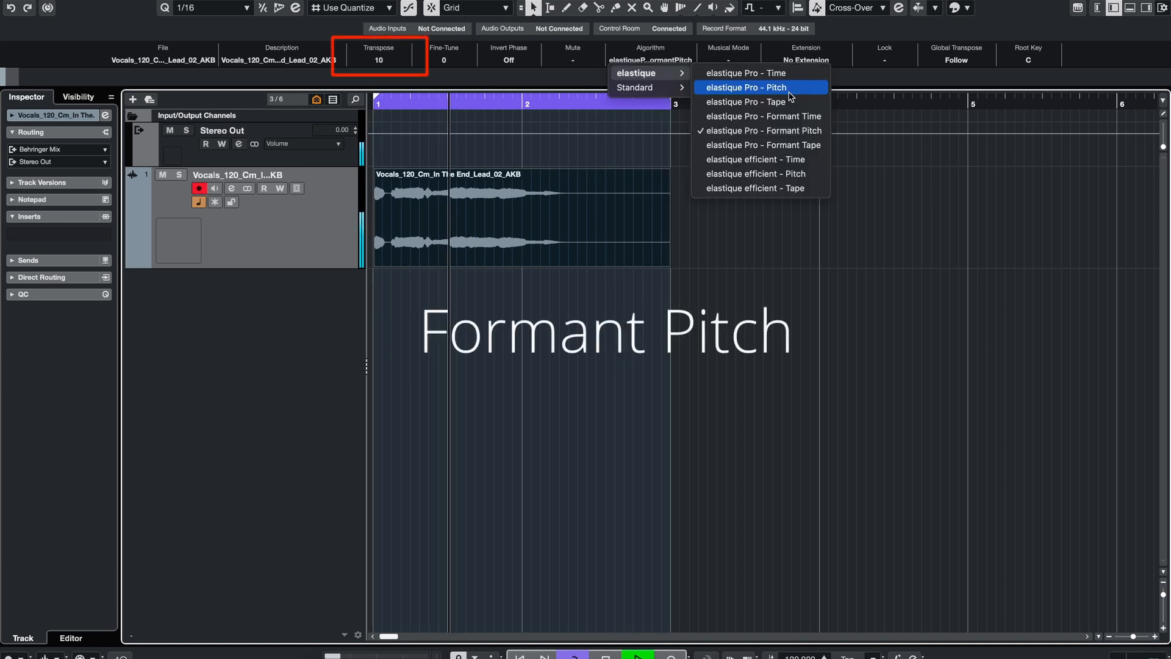
pyautogui.click(787, 88)
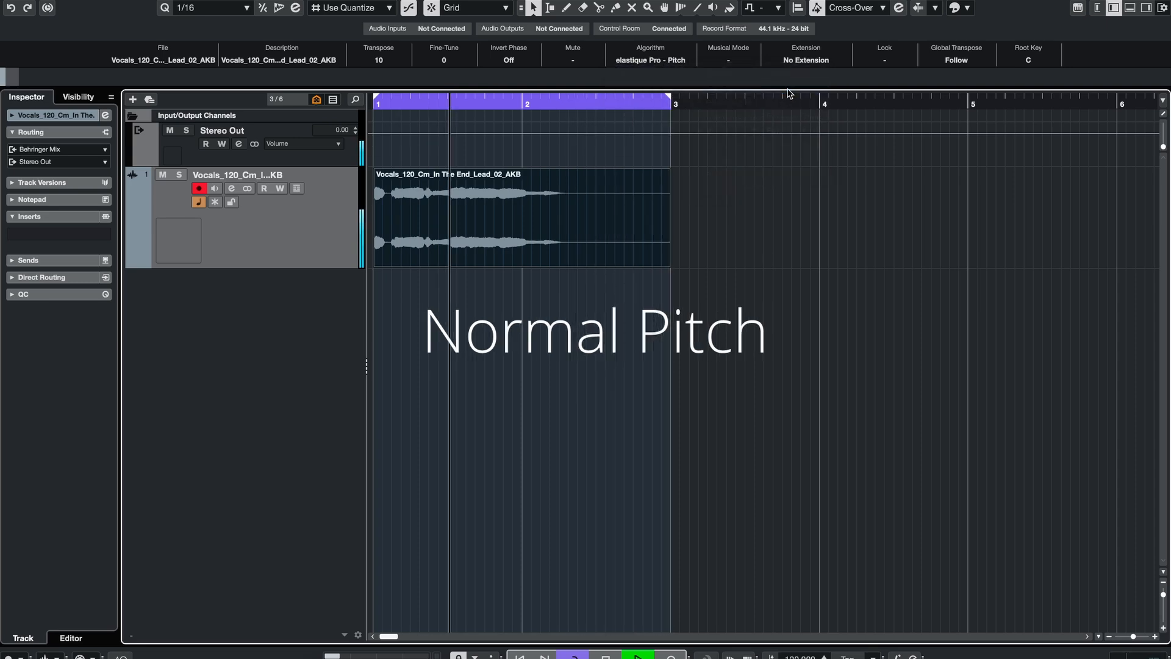
pyautogui.click(669, 60)
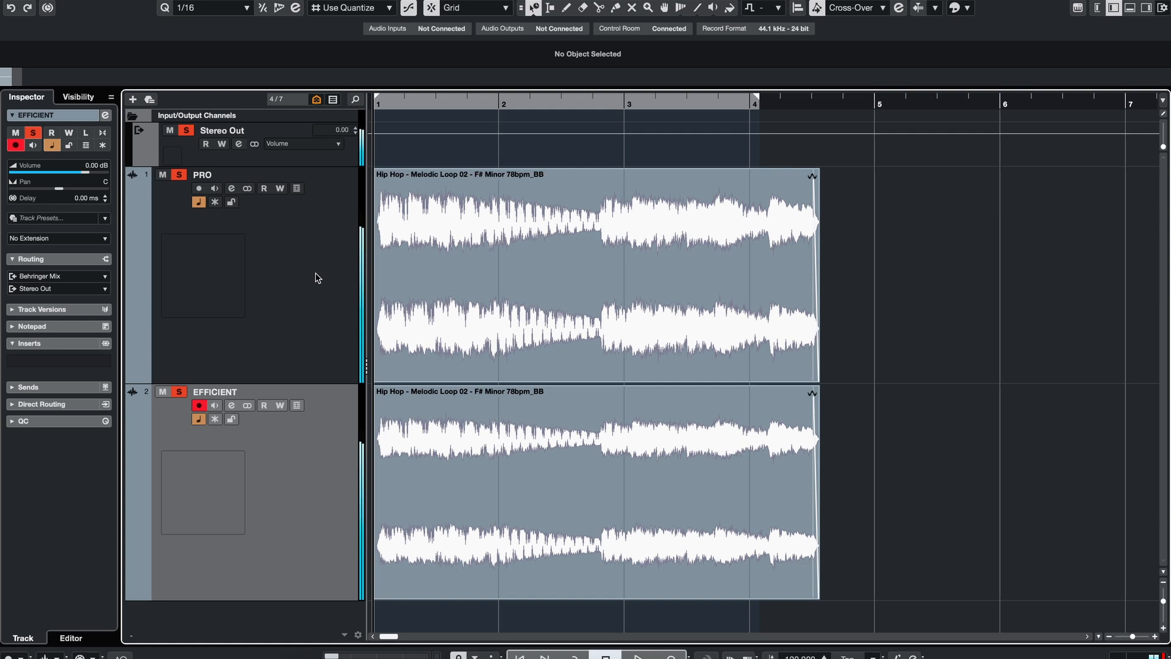
# Step: Inspect the algorithm assigned to the loop events on the PRO and EFFICIENT tracks
pyautogui.click(317, 278)
pyautogui.click(447, 259)
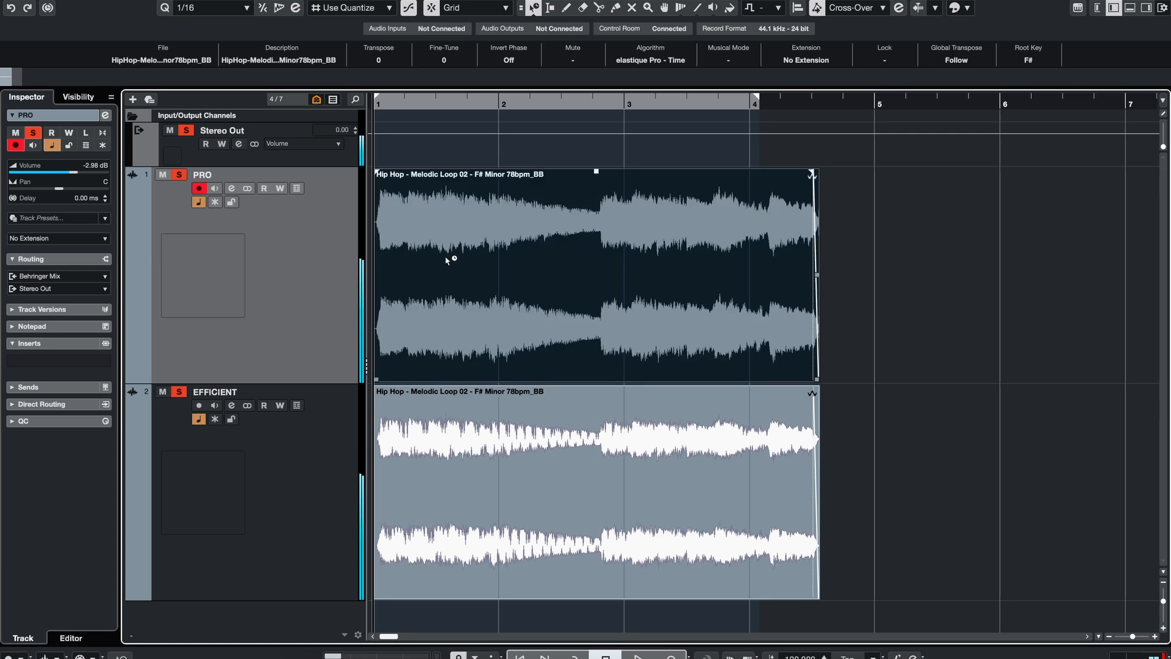
pyautogui.click(262, 449)
pyautogui.click(446, 437)
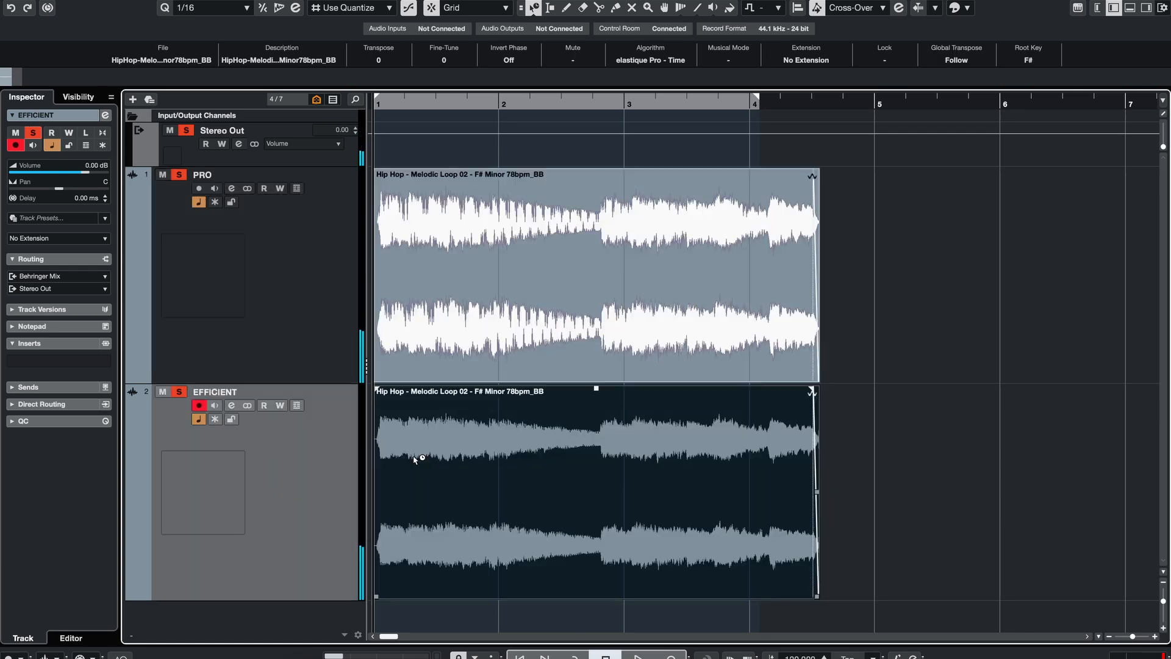
# Step: Select the PRO loop event and start playback
pyautogui.click(309, 283)
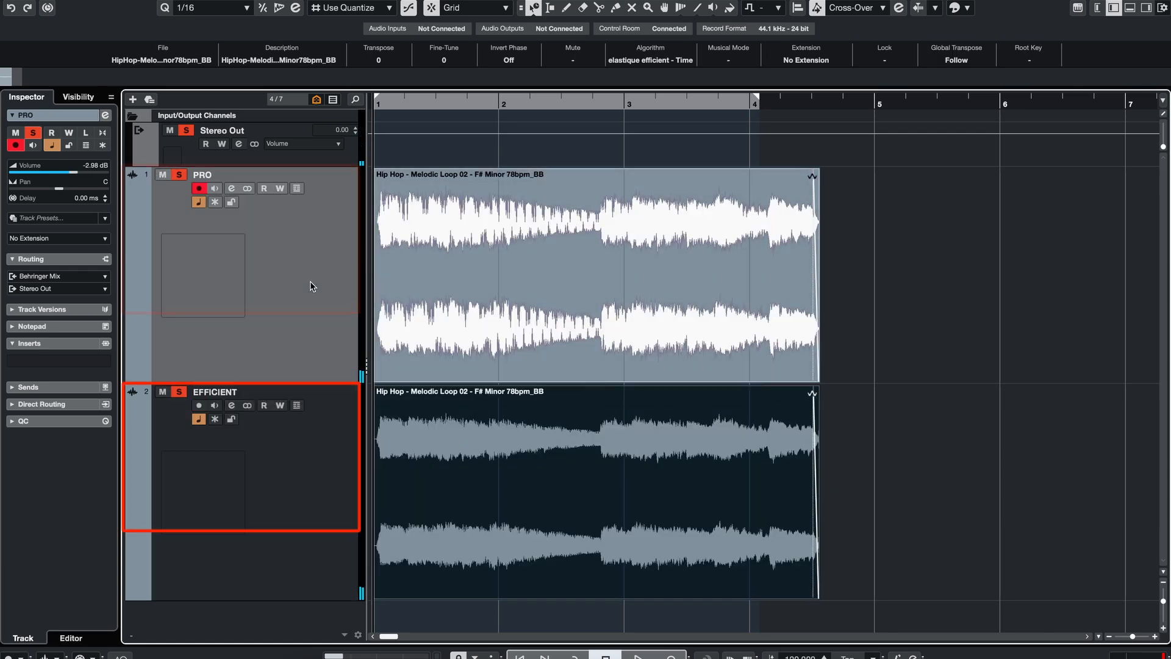
pyautogui.click(599, 312)
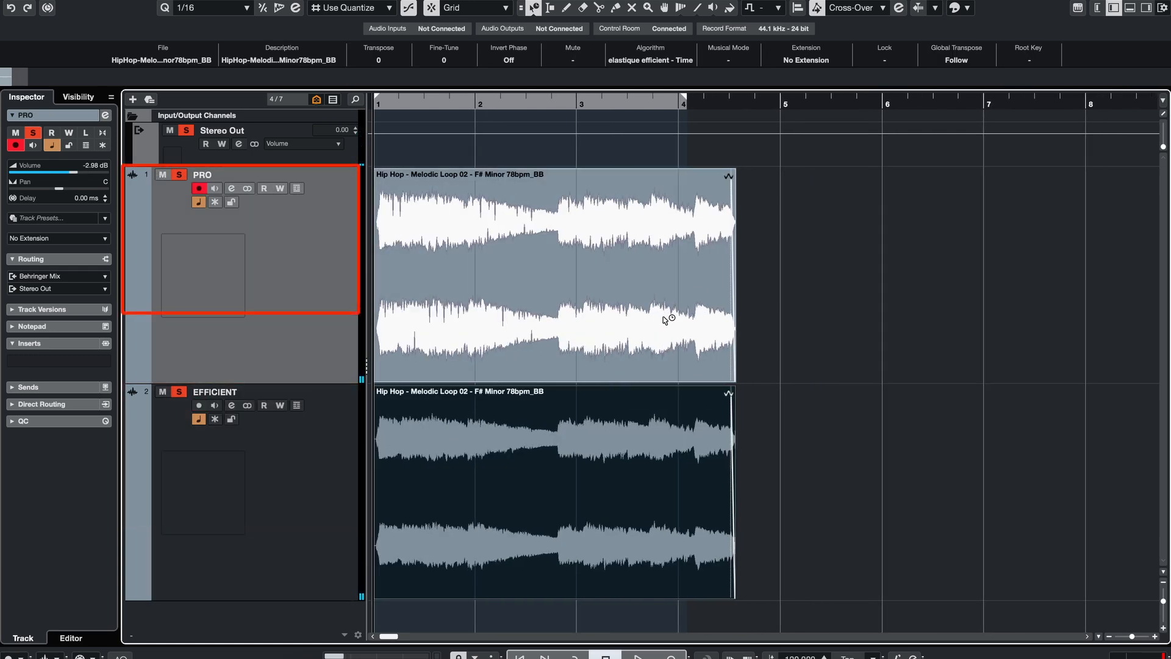
pyautogui.click(692, 310)
pyautogui.press('space')
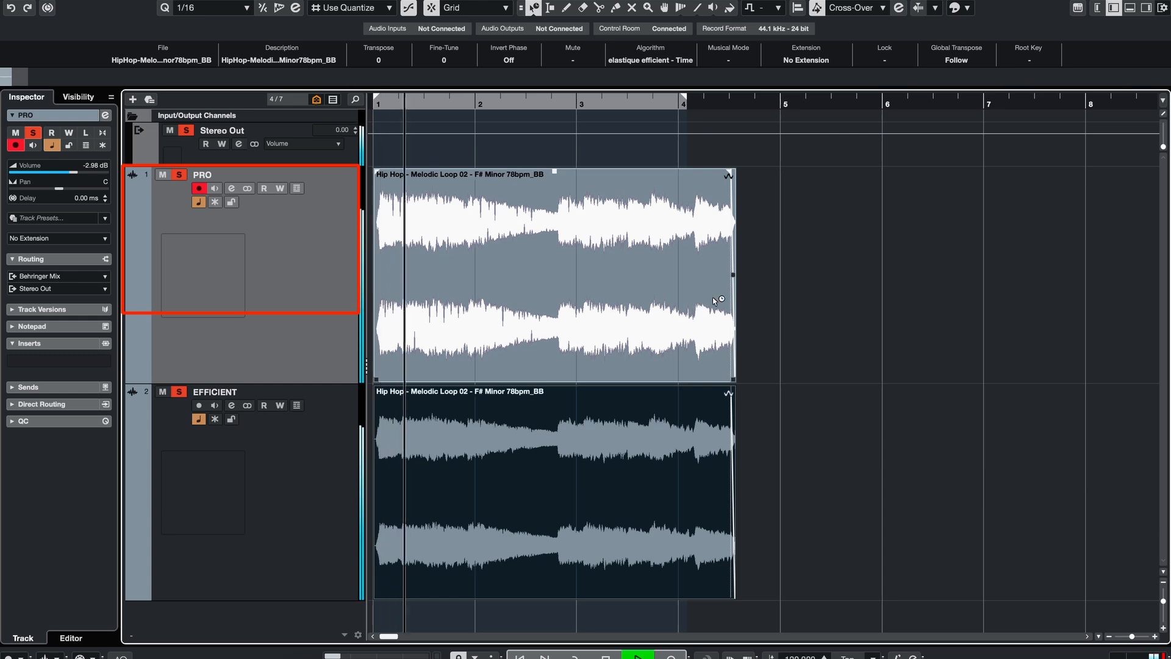
# Step: Select both loop events and time-stretch them to end around bar 40
pyautogui.moveTo(797, 281); pyautogui.dragTo(670, 448)
pyautogui.press('g')
pyautogui.press('g')
pyautogui.press('g')
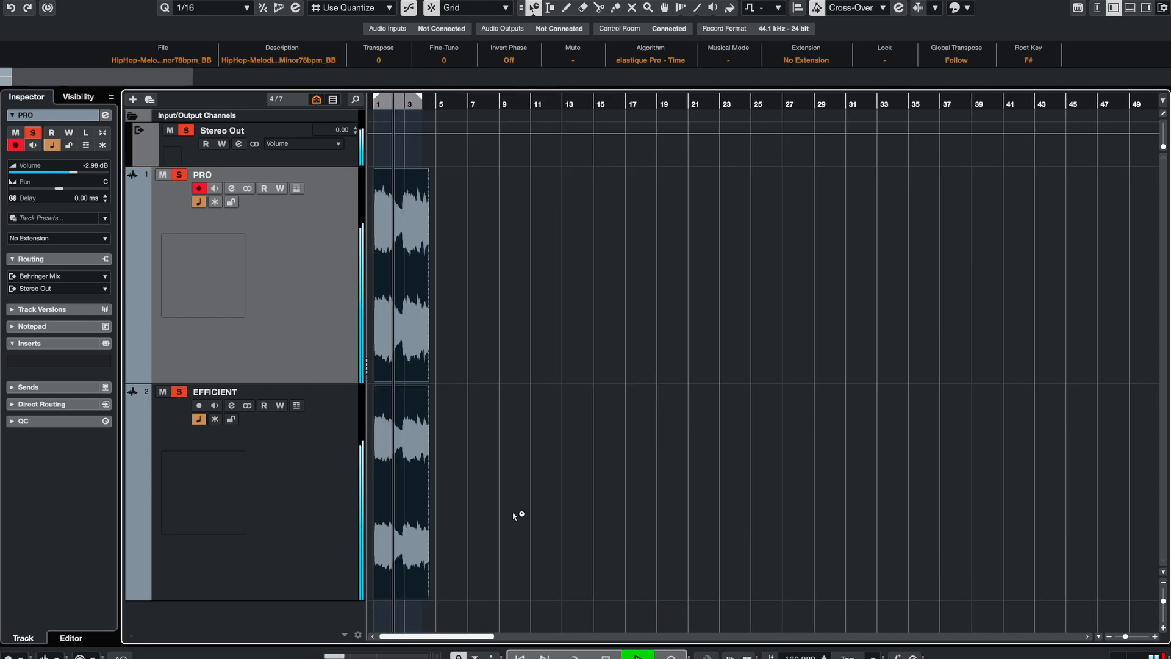
pyautogui.moveTo(430, 587); pyautogui.dragTo(1000, 552)
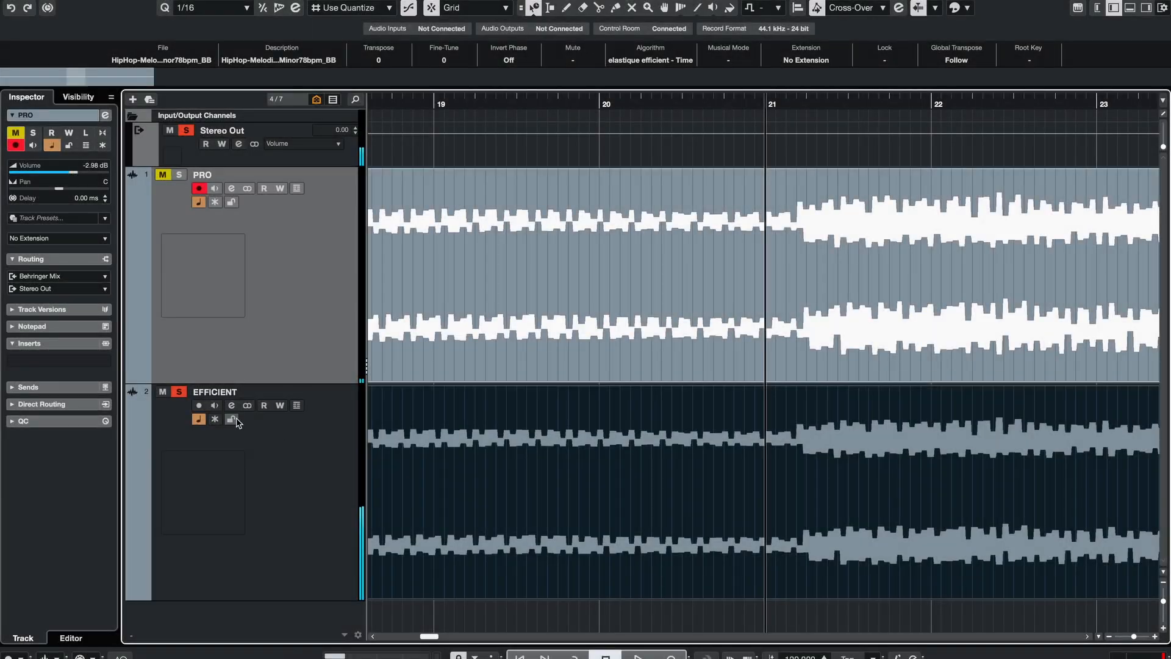
# Step: Play back the stretched EFFICIENT loop with the PRO track muted
pyautogui.click(235, 436)
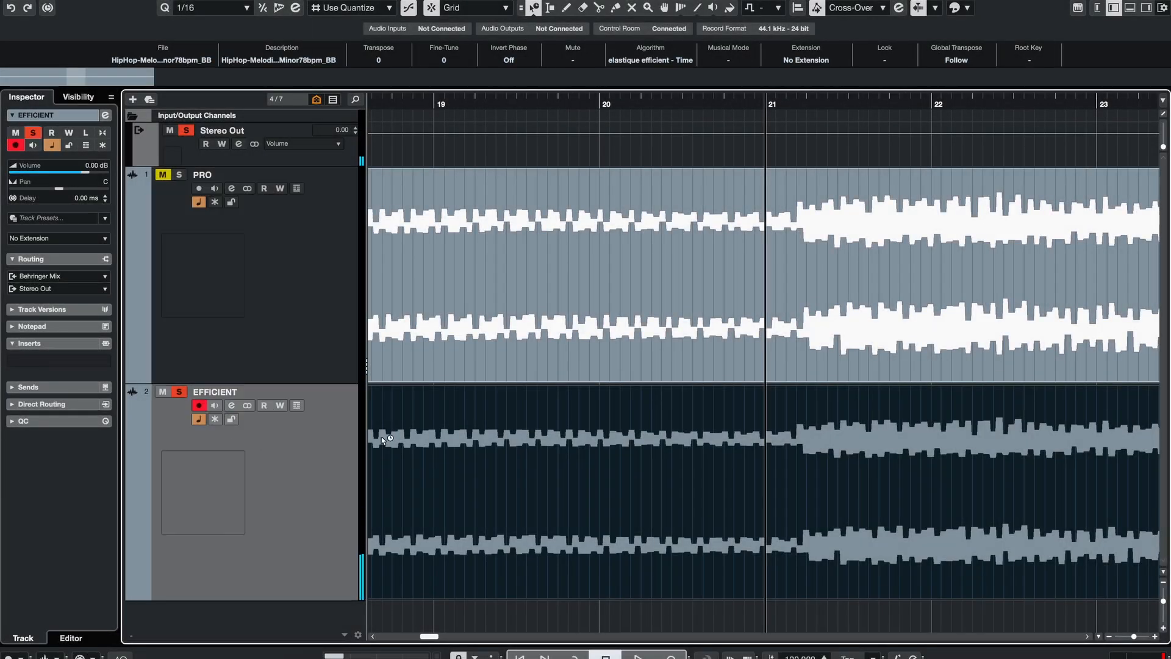
pyautogui.press('space')
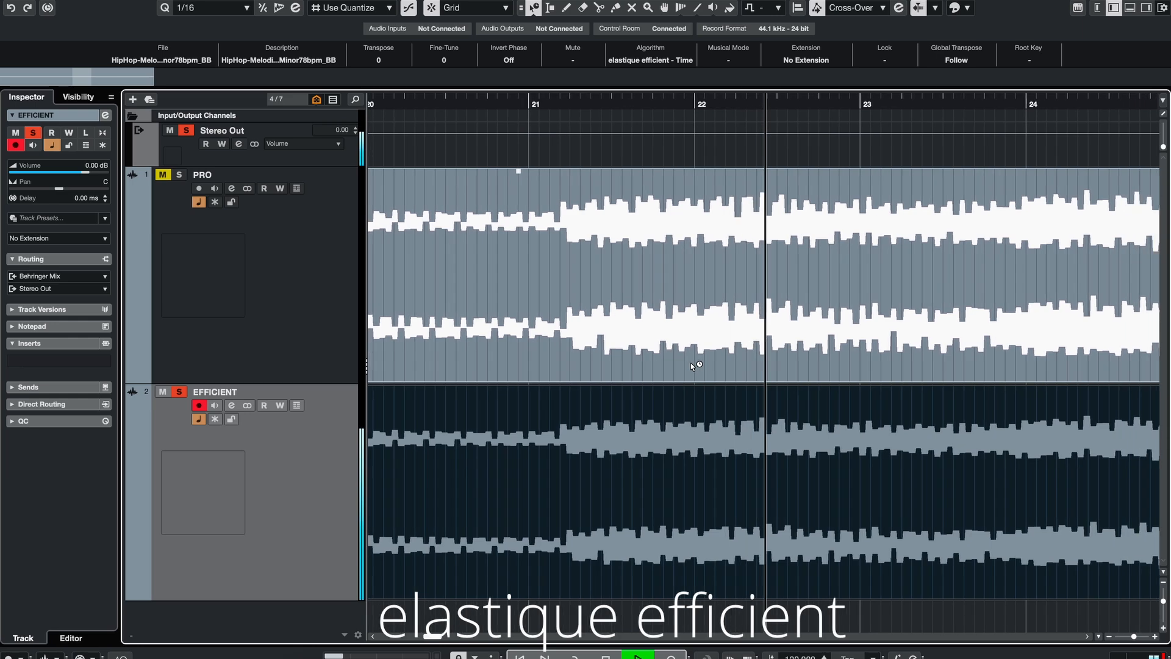
pyautogui.press('space')
# Step: Mute the EFFICIENT track, select the PRO loop event and play it back
pyautogui.click(171, 269)
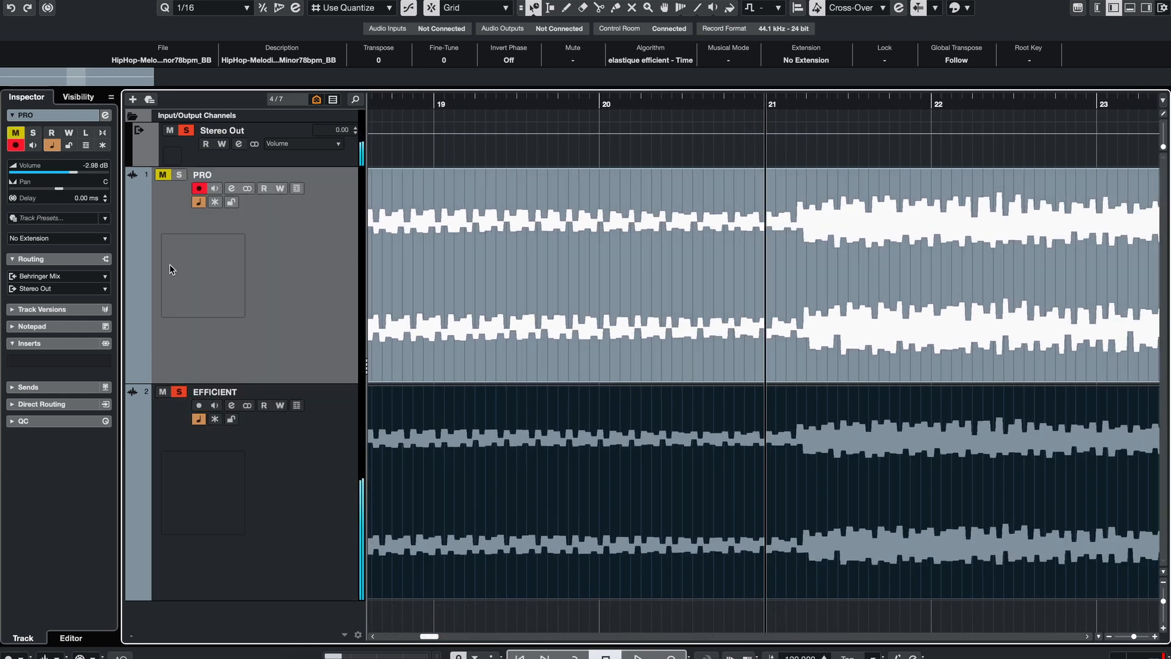
pyautogui.click(164, 394)
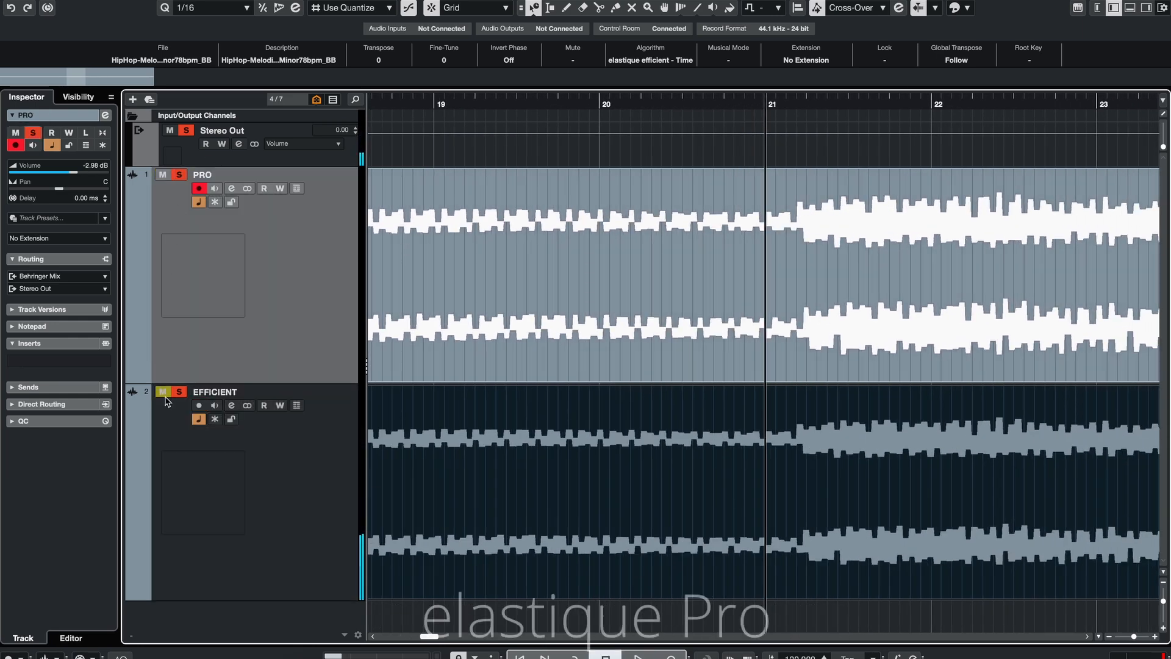
pyautogui.click(478, 299)
pyautogui.press('space')
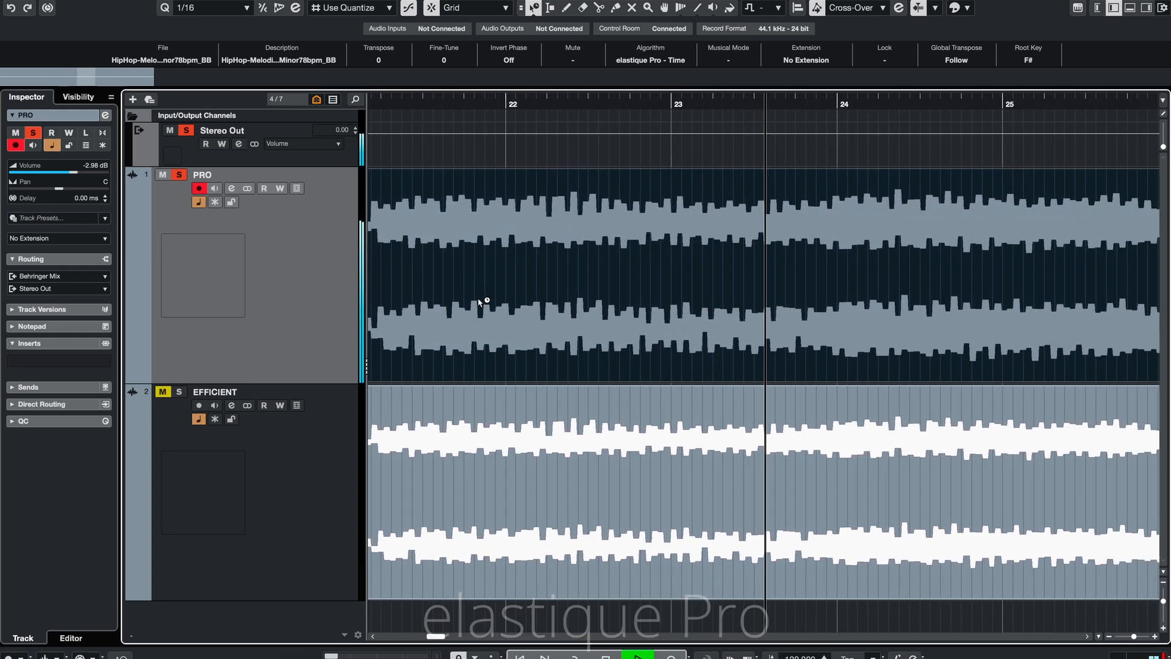
pyautogui.press('space')
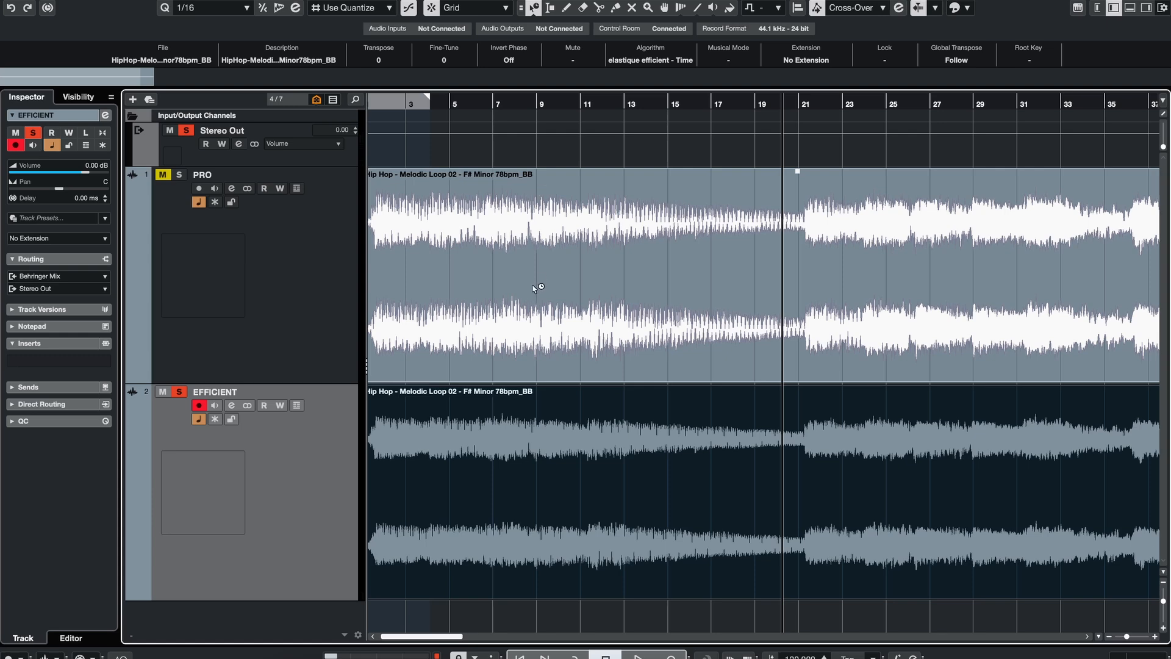
# Step: Transpose both stretched loop events up 12 semitones and play back the EFFICIENT event
pyautogui.moveTo(575, 146); pyautogui.dragTo(470, 427)
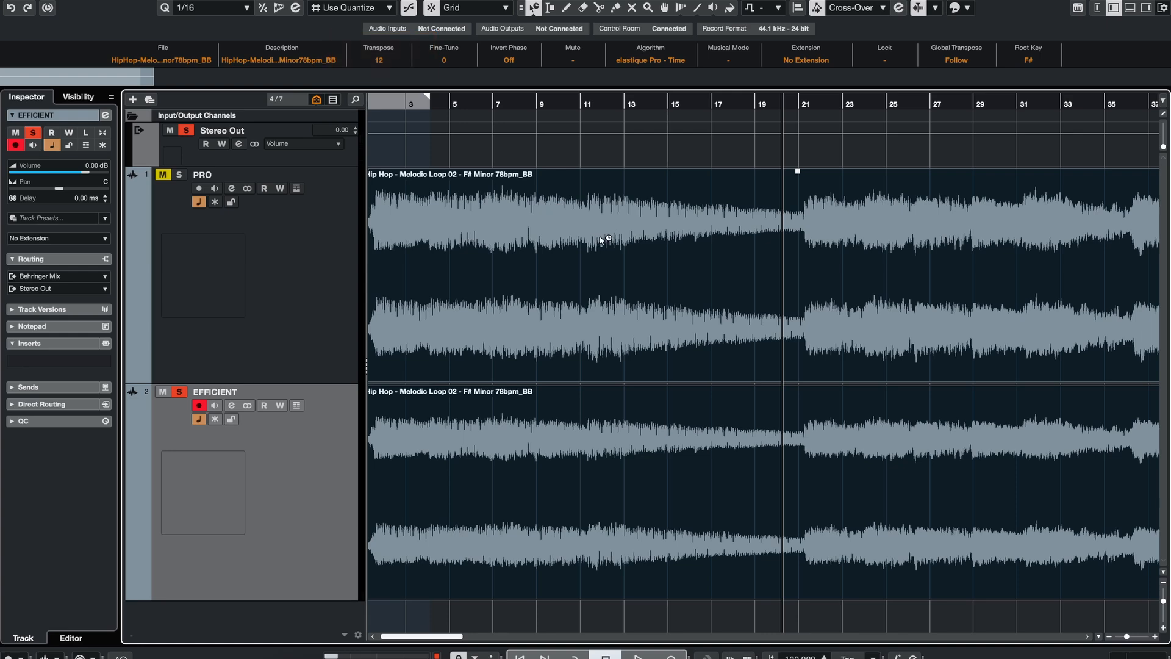
pyautogui.click(493, 469)
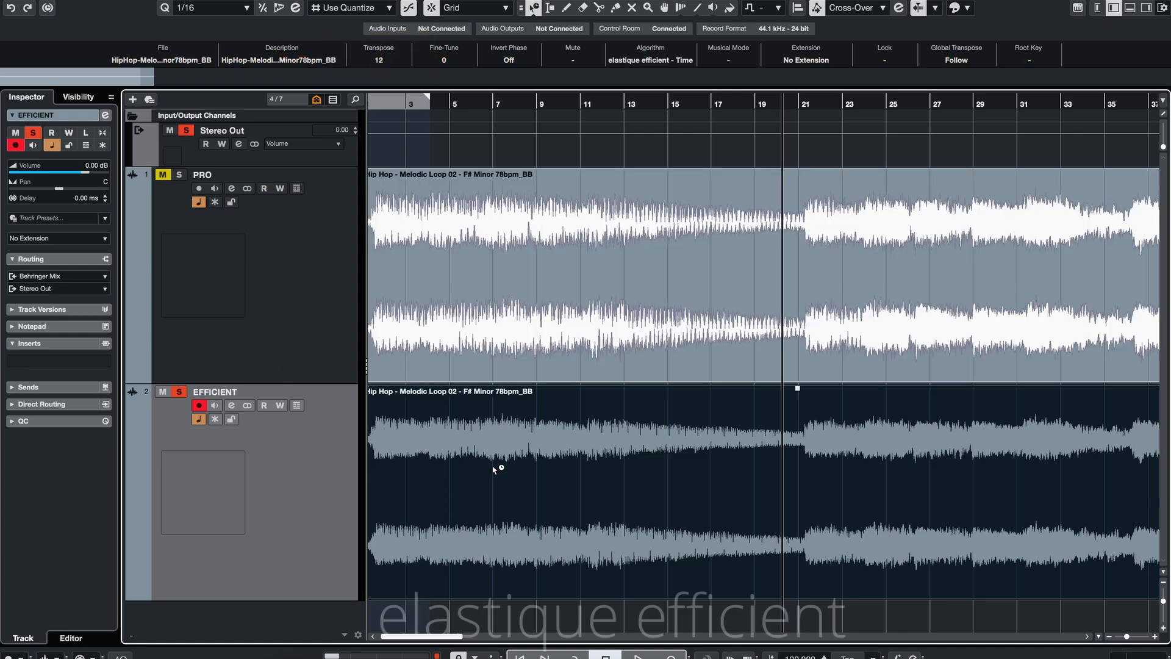
pyautogui.press('space')
# Step: Solo the PRO track to compare it against the EFFICIENT track
pyautogui.scroll(5, 822, 481)
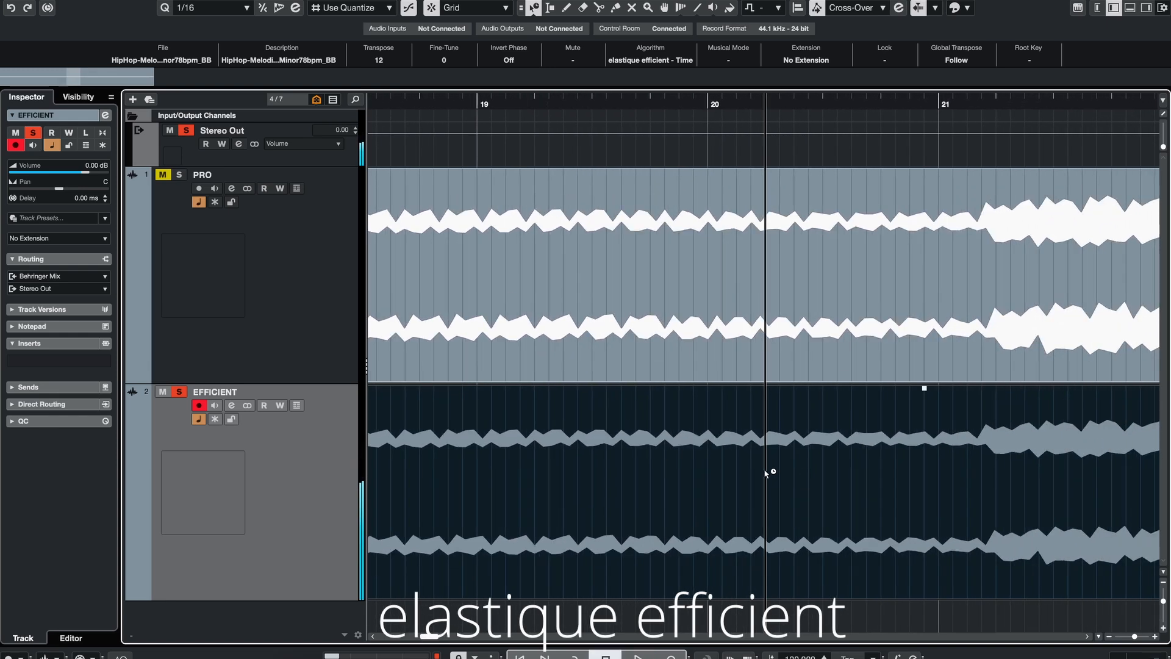
pyautogui.click(179, 174)
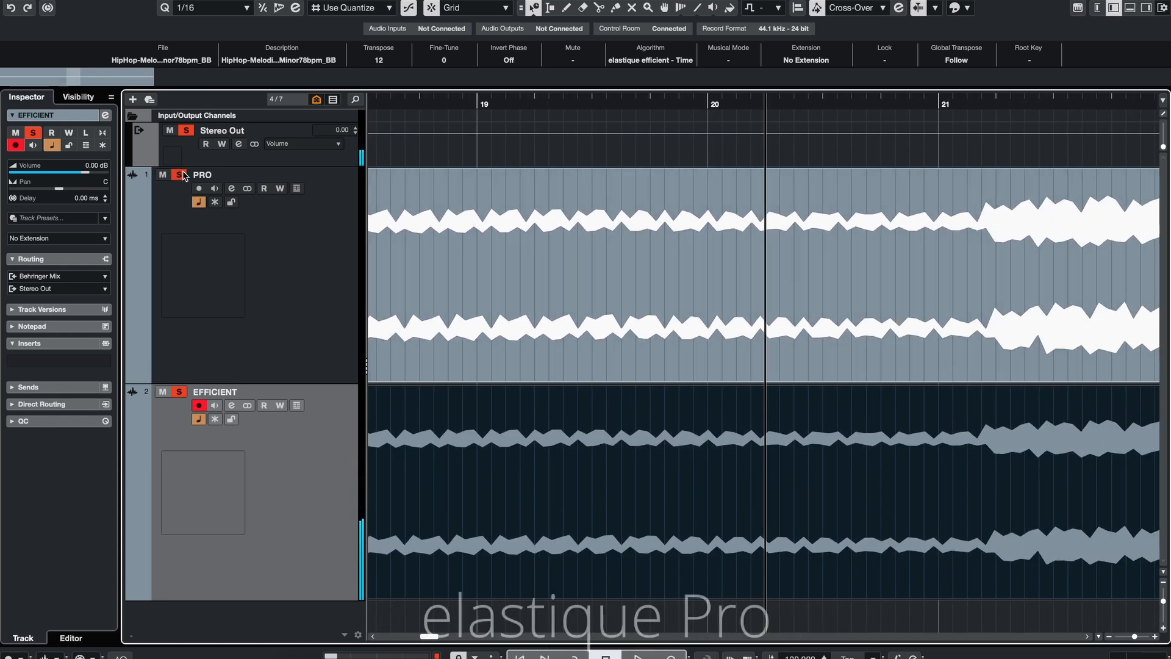
# Step: Mute the EFFICIENT track, select the transposed PRO loop event and play it back
pyautogui.click(162, 395)
pyautogui.click(468, 366)
pyautogui.click(327, 293)
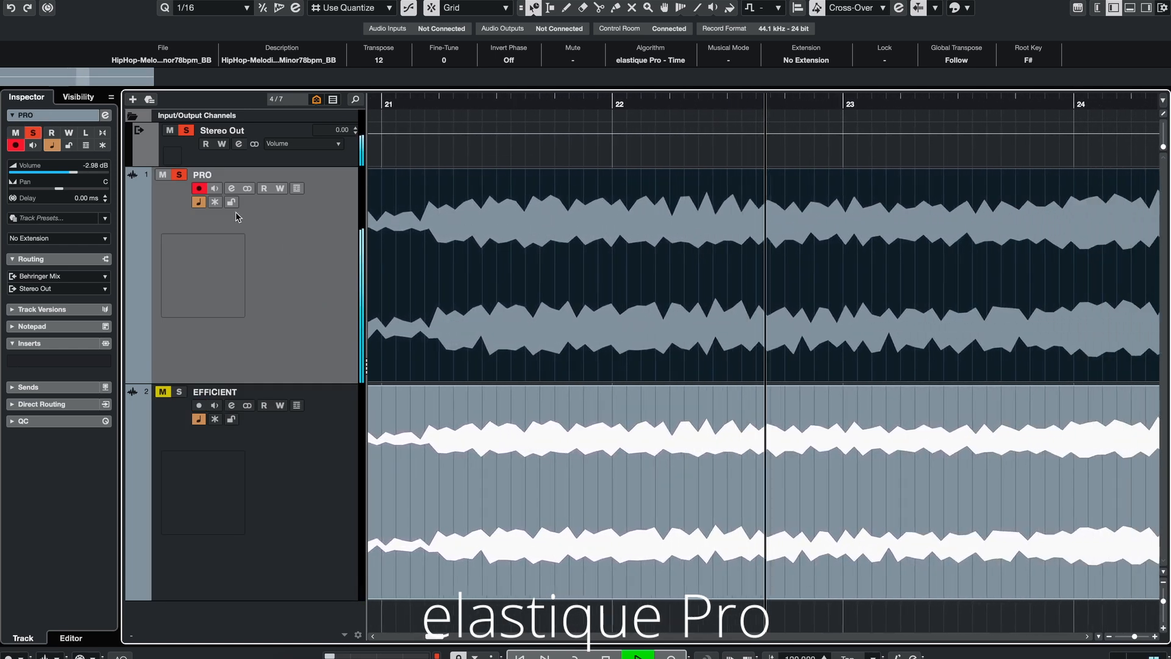
pyautogui.press('space')
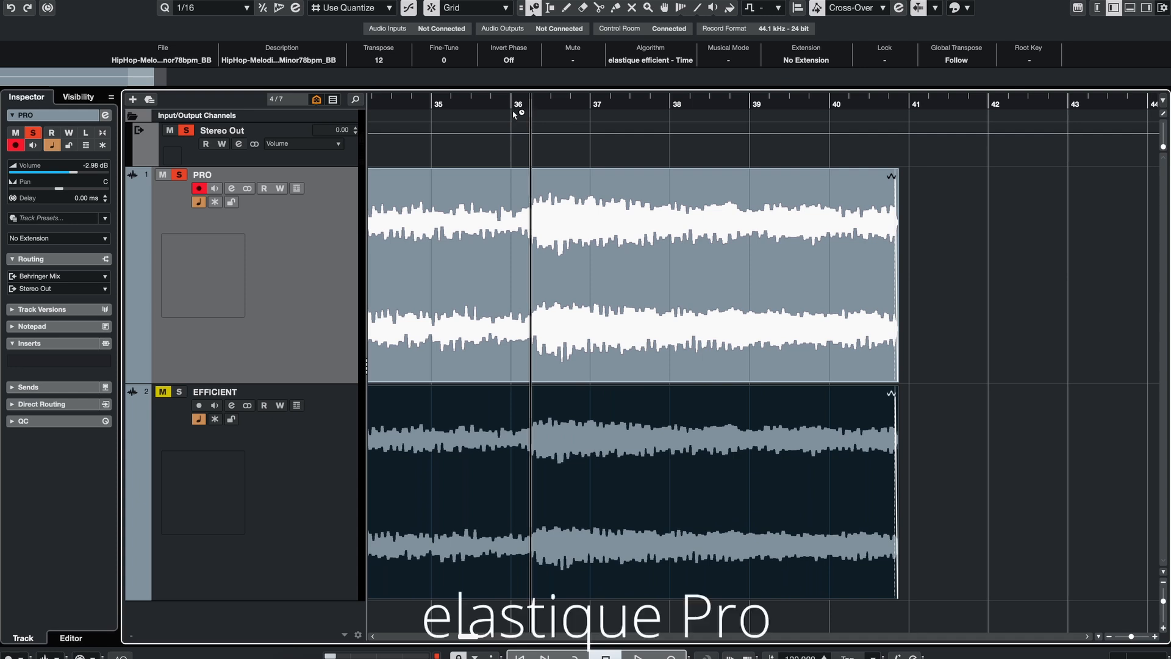
pyautogui.click(453, 256)
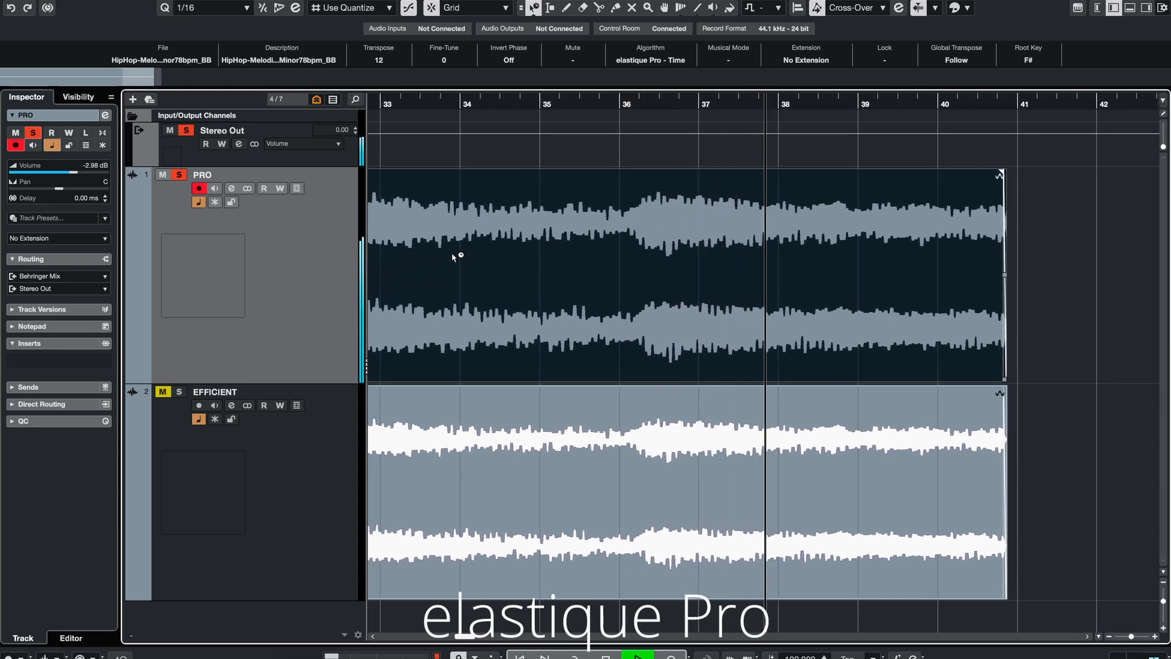
pyautogui.press('space')
# Step: Solo the EFFICIENT track, select its transposed loop event and play it back for comparison
pyautogui.click(170, 393)
pyautogui.click(169, 392)
pyautogui.click(178, 393)
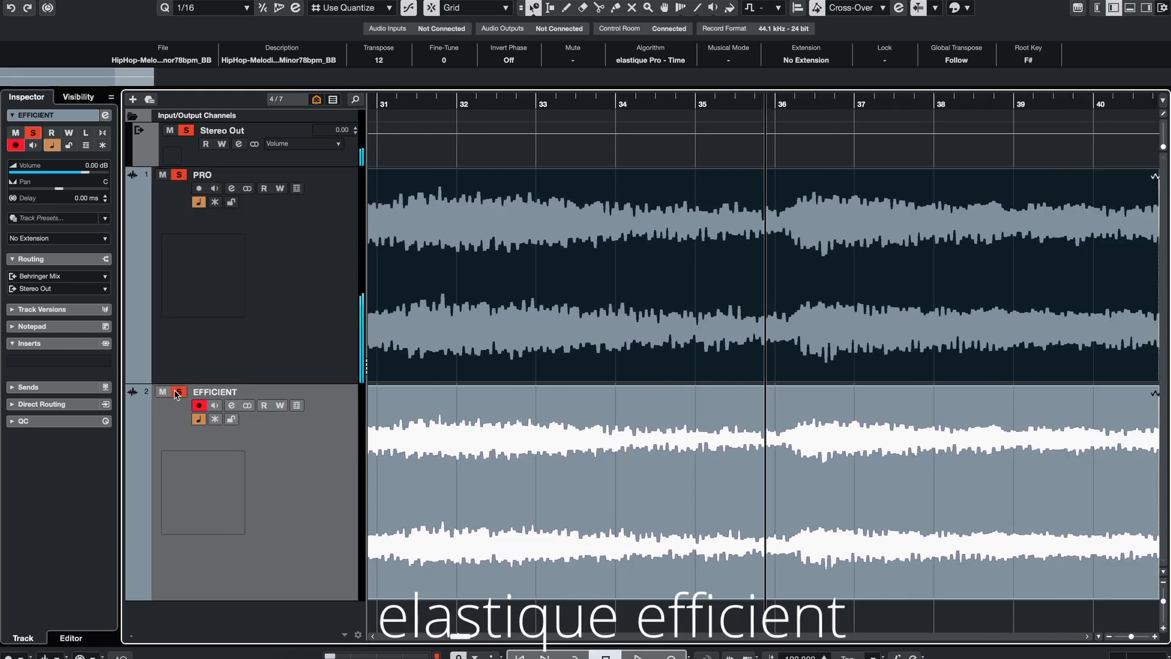
pyautogui.click(425, 422)
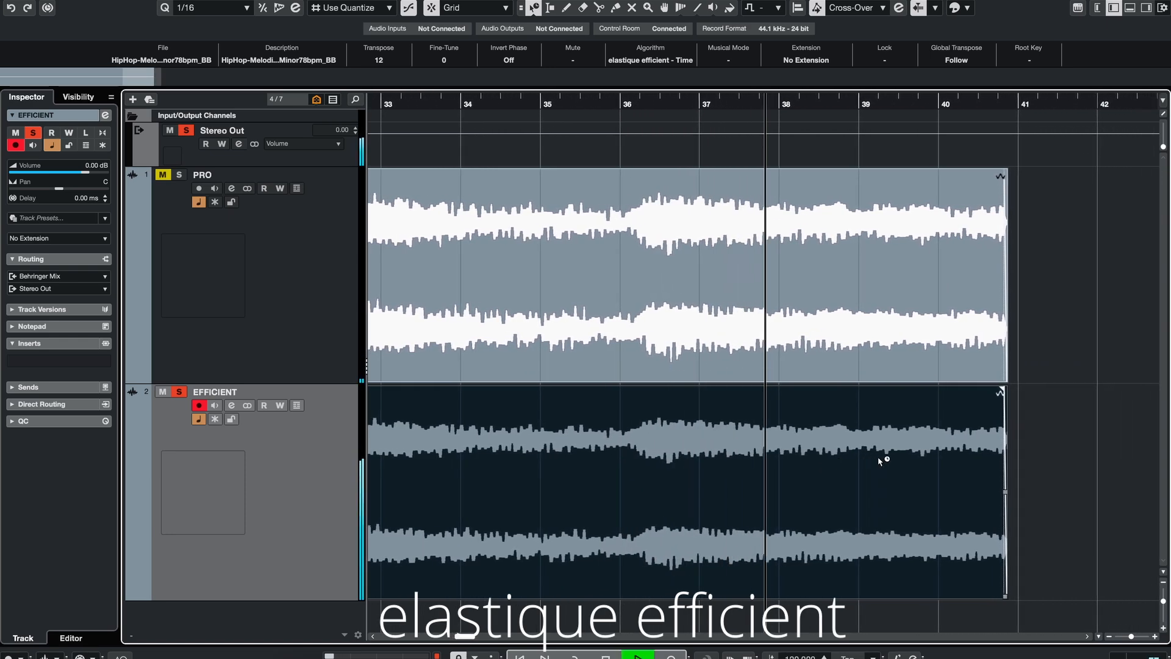
pyautogui.press('space')
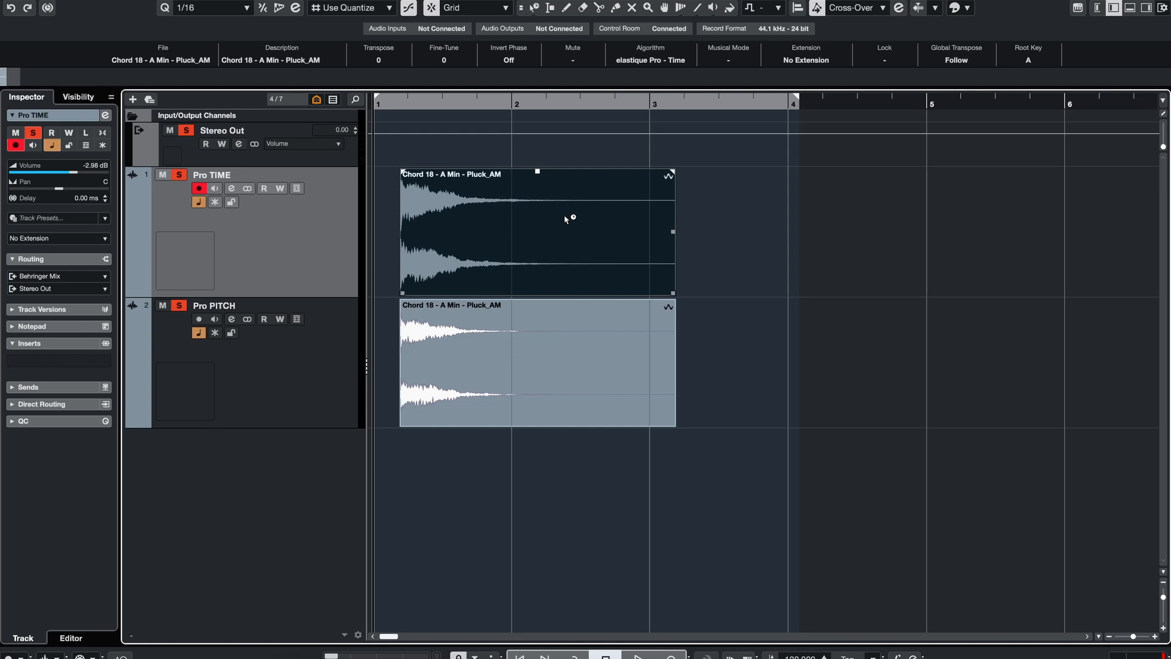
# Step: Select both chord events on the Pro TIME and Pro PITCH tracks and time-stretch them to about 13 bars long
pyautogui.click(554, 360)
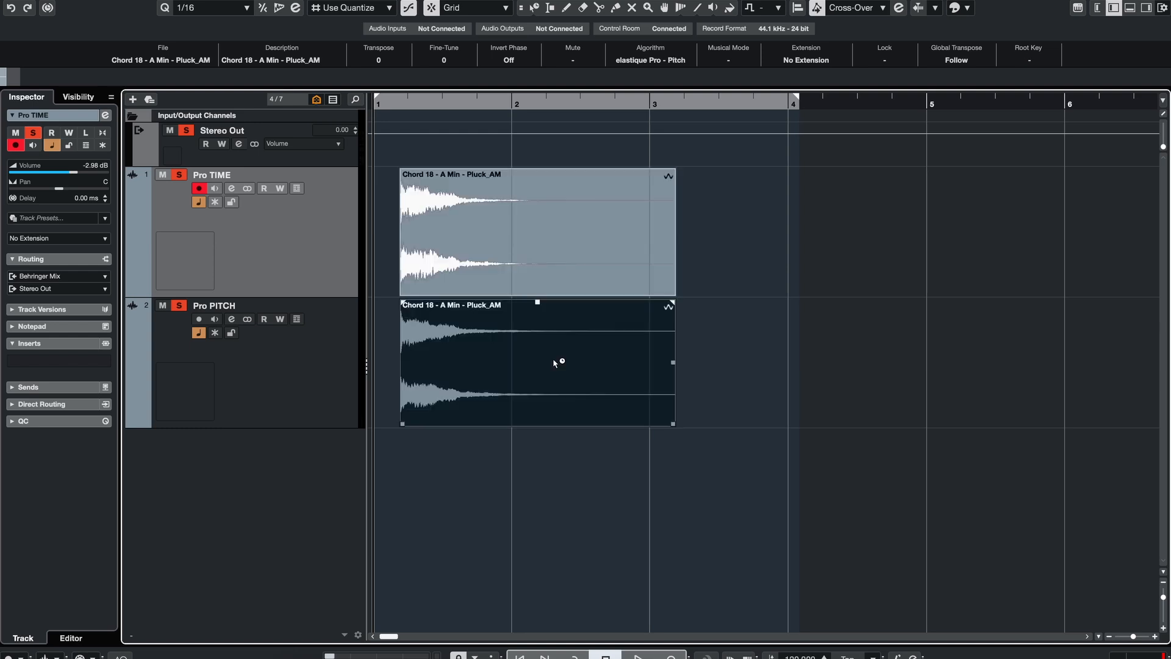
pyautogui.moveTo(715, 256); pyautogui.dragTo(592, 396)
pyautogui.moveTo(671, 426); pyautogui.dragTo(974, 366)
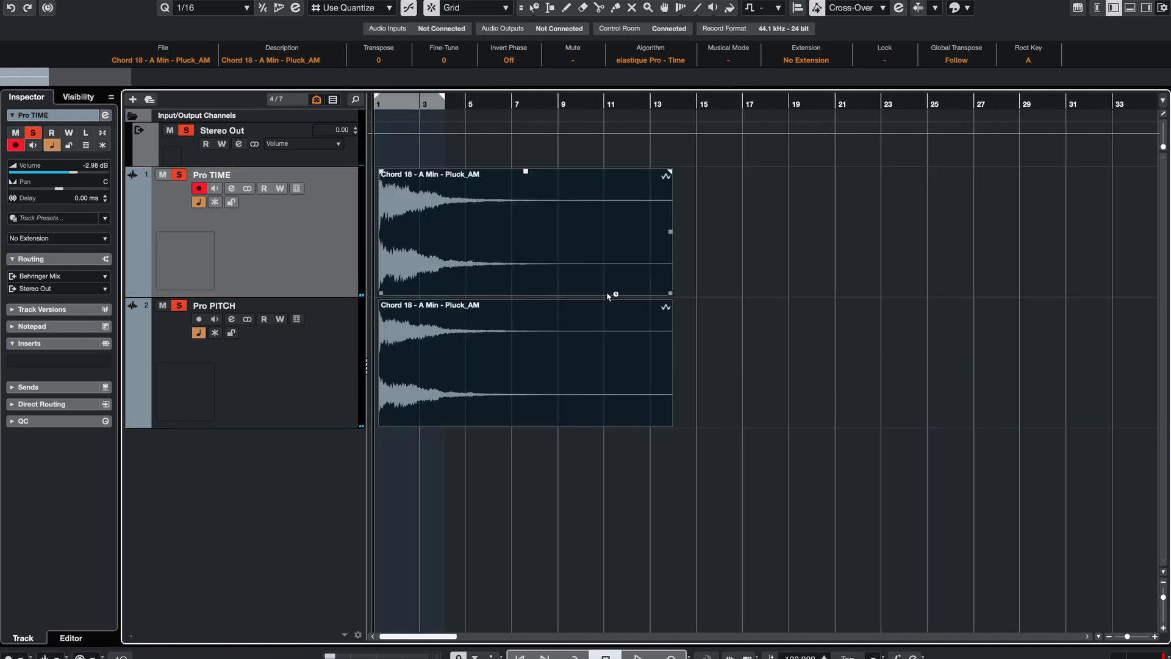
# Step: Play back the stretched chord on the Pro TIME track with the Pro PITCH track muted
pyautogui.moveTo(386, 101); pyautogui.dragTo(446, 125)
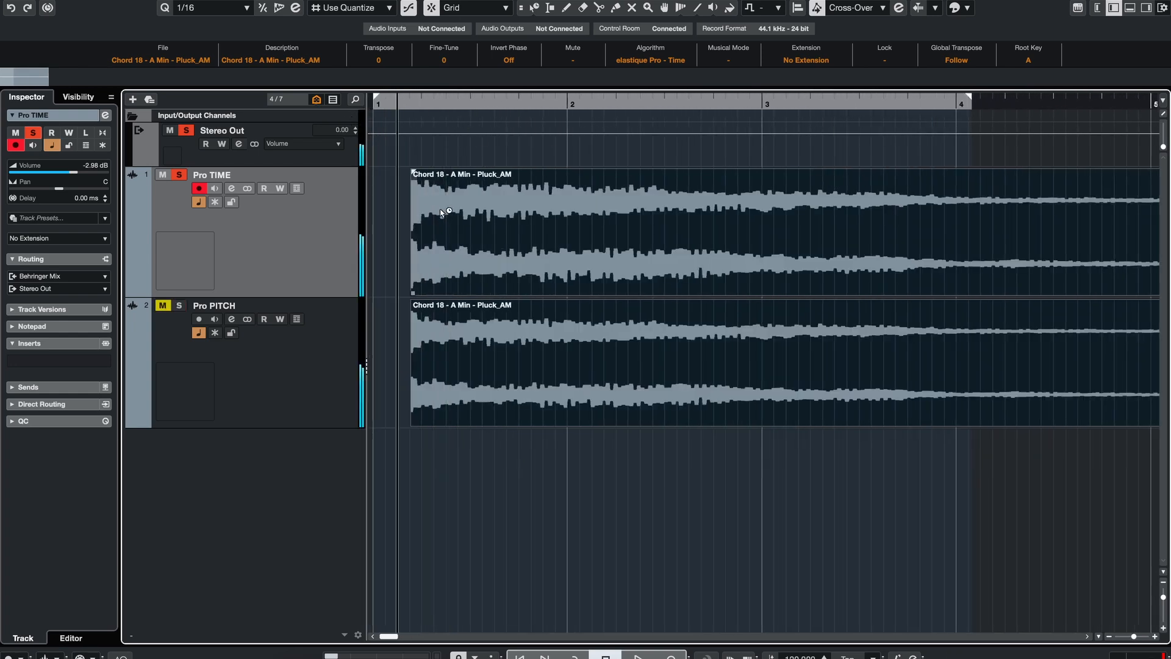
pyautogui.press('Down')
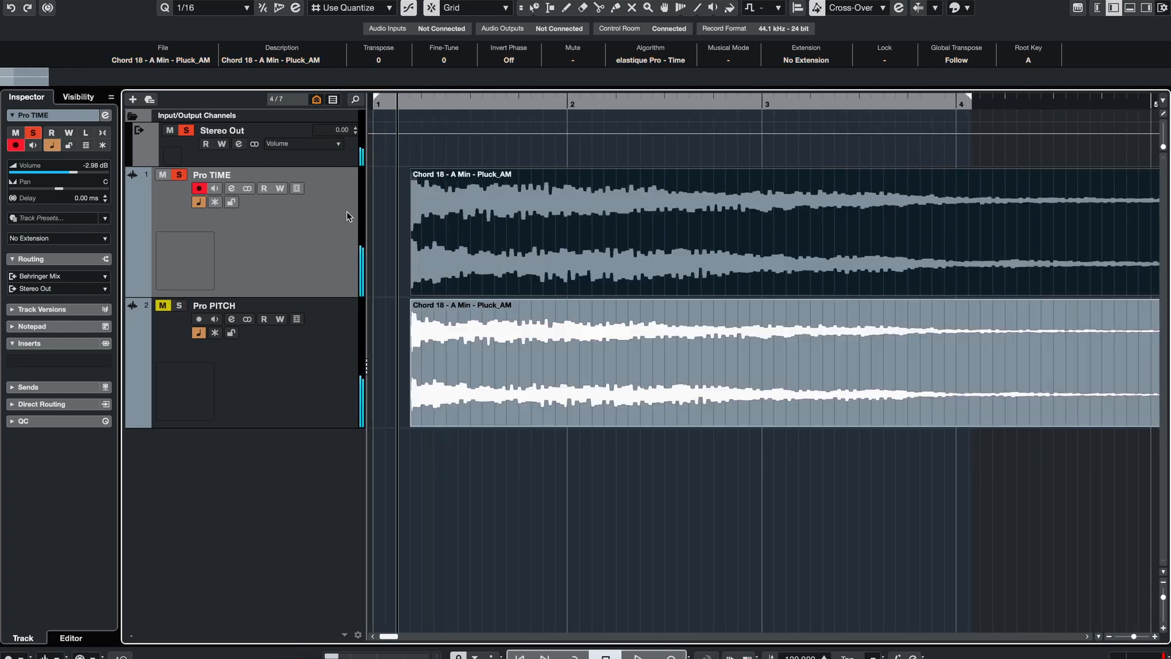
pyautogui.press('space')
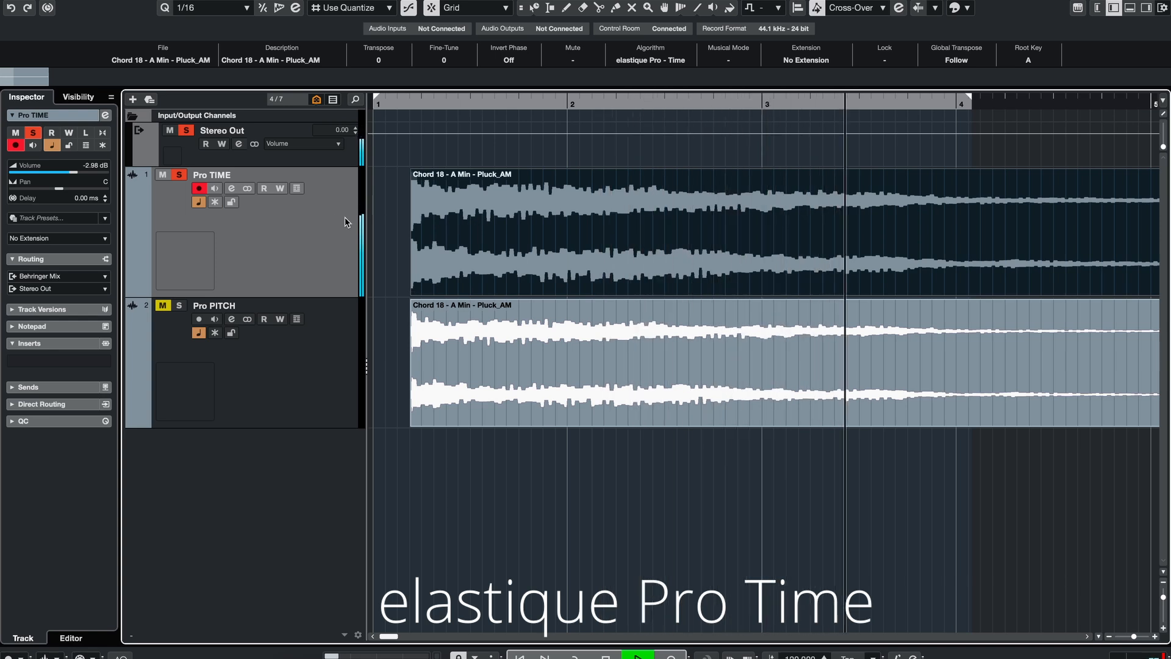
pyautogui.press('space')
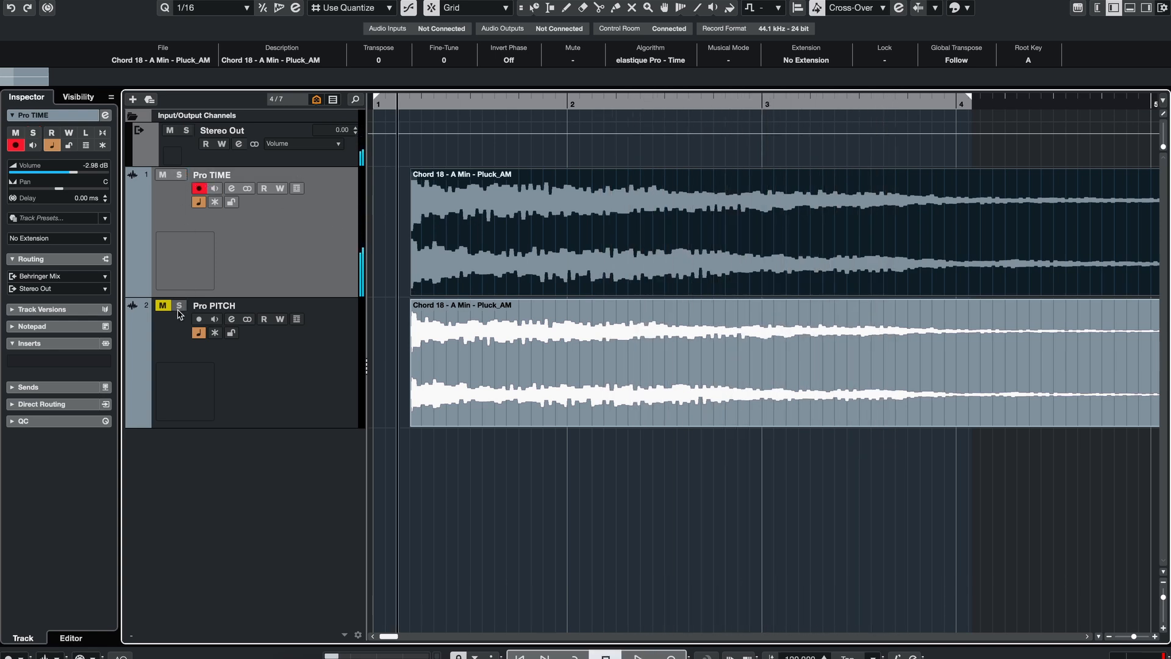
# Step: Solo the Pro PITCH track, select its stretched chord event and play it back
pyautogui.click(178, 306)
pyautogui.click(199, 376)
pyautogui.click(451, 360)
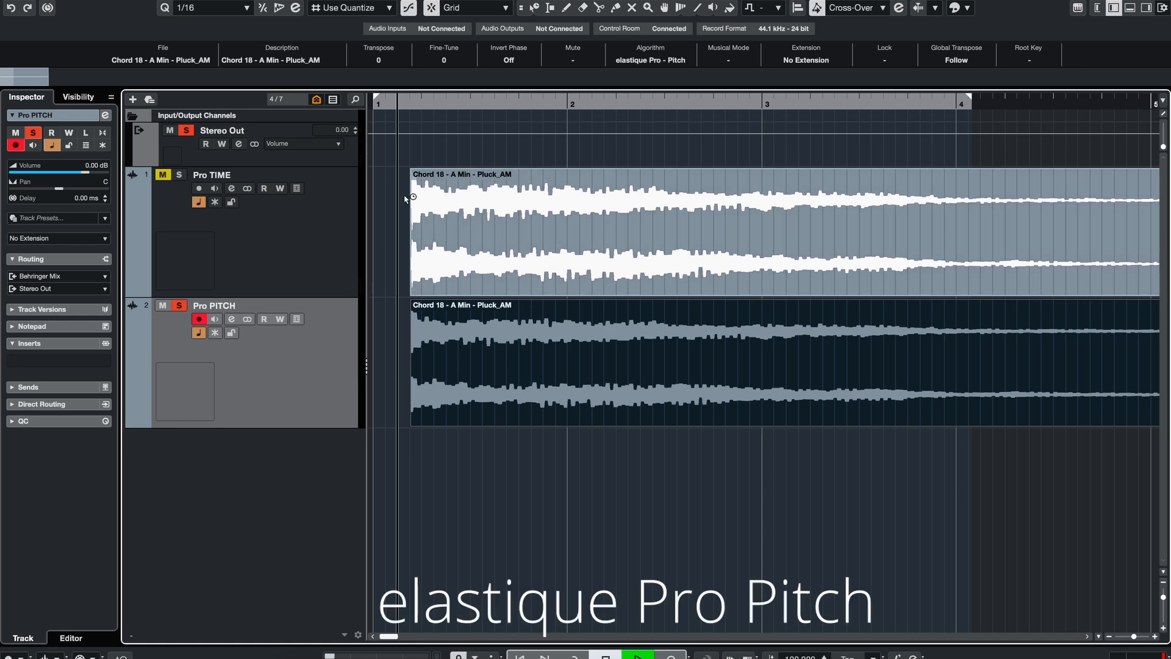
pyautogui.press('space')
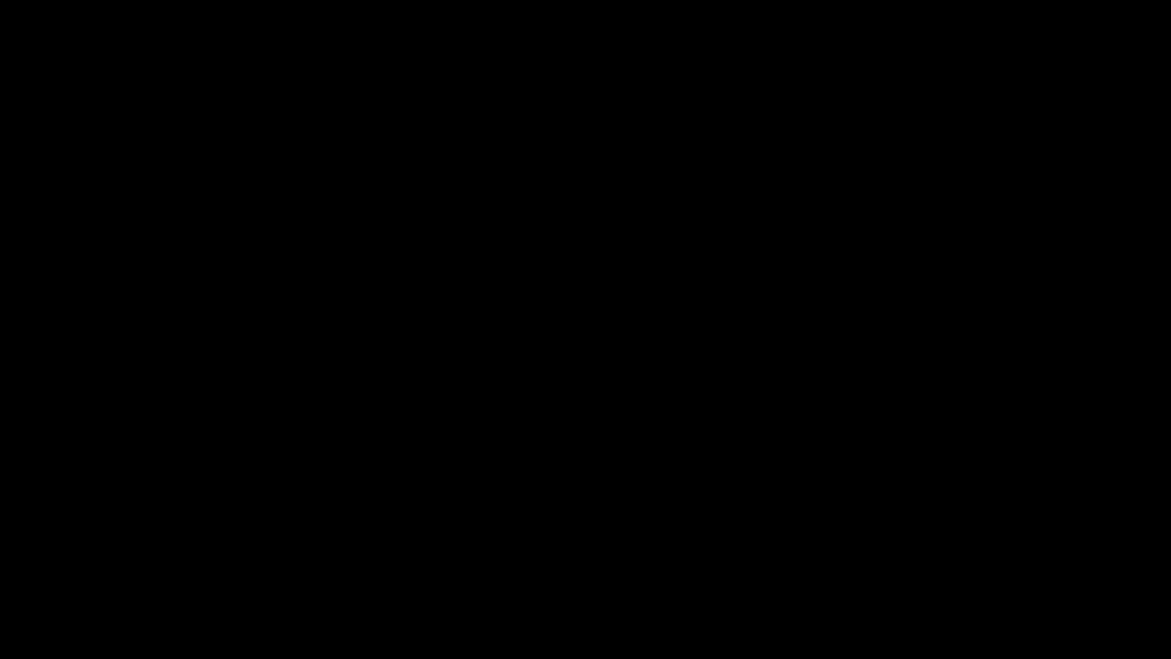
# Step: Transpose the chord events up 24 semitones and play back the Pro TIME event
pyautogui.moveTo(431, 501); pyautogui.dragTo(632, 206)
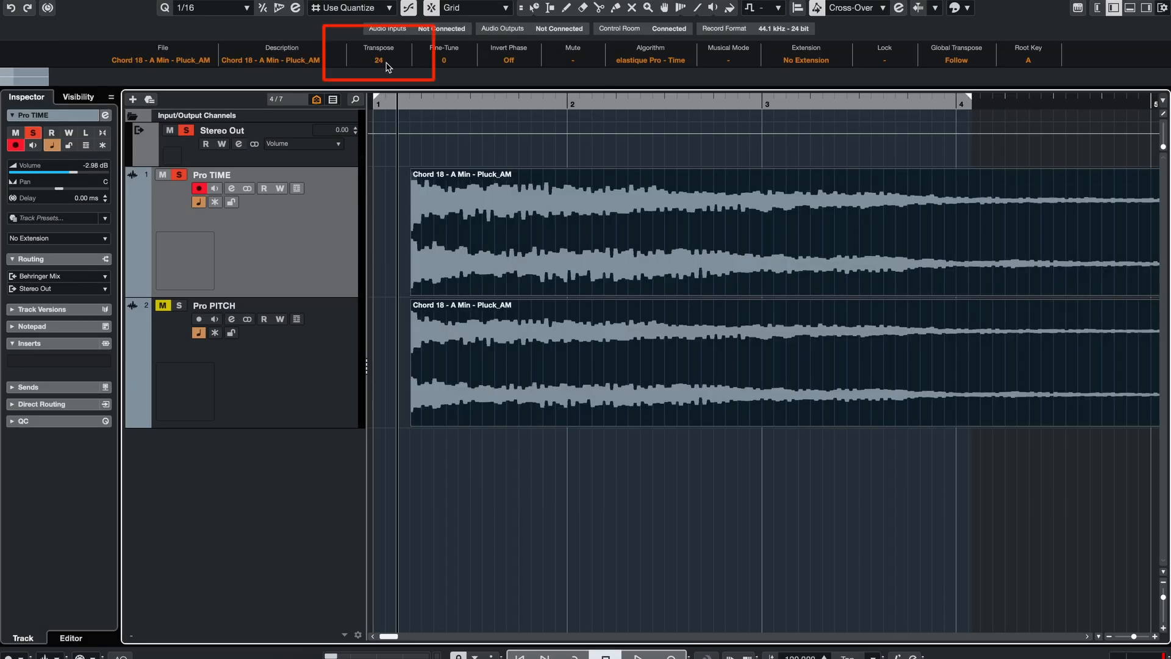
pyautogui.click(389, 326)
pyautogui.click(505, 241)
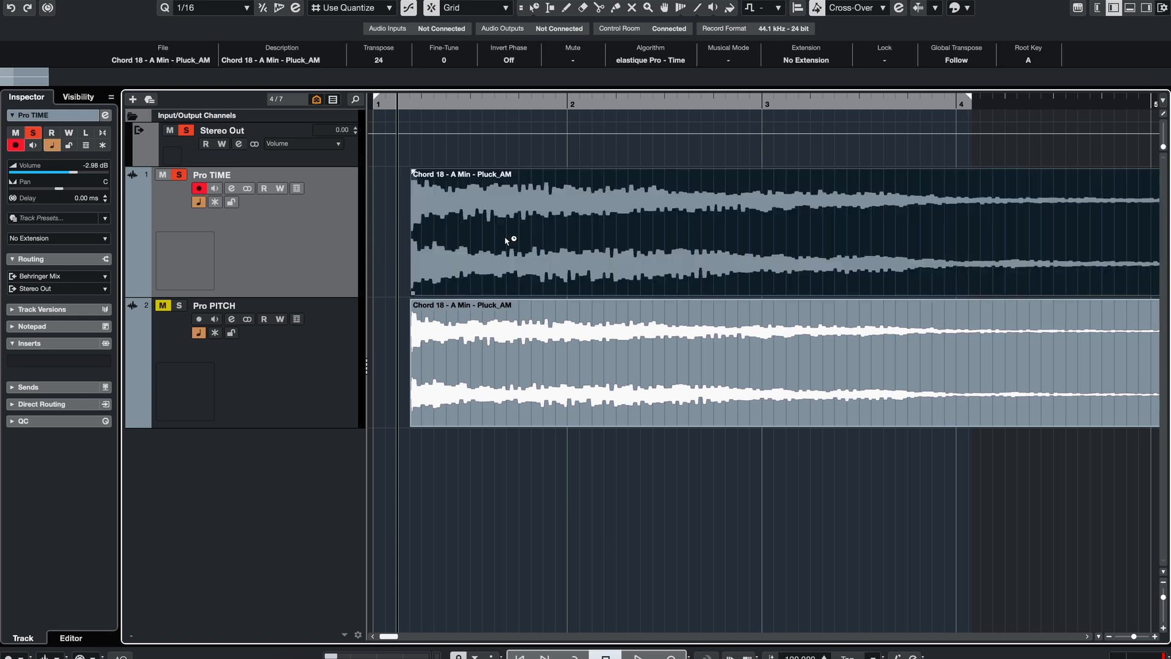
pyautogui.press('Down')
pyautogui.press('Up')
pyautogui.press('space')
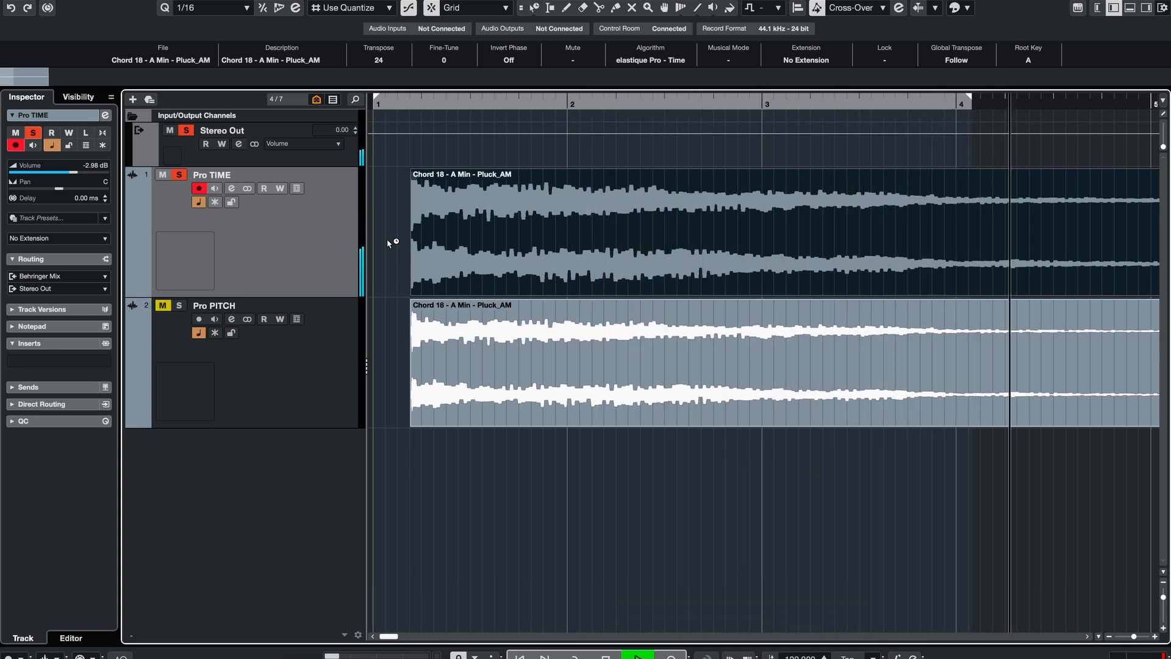
pyautogui.press('space')
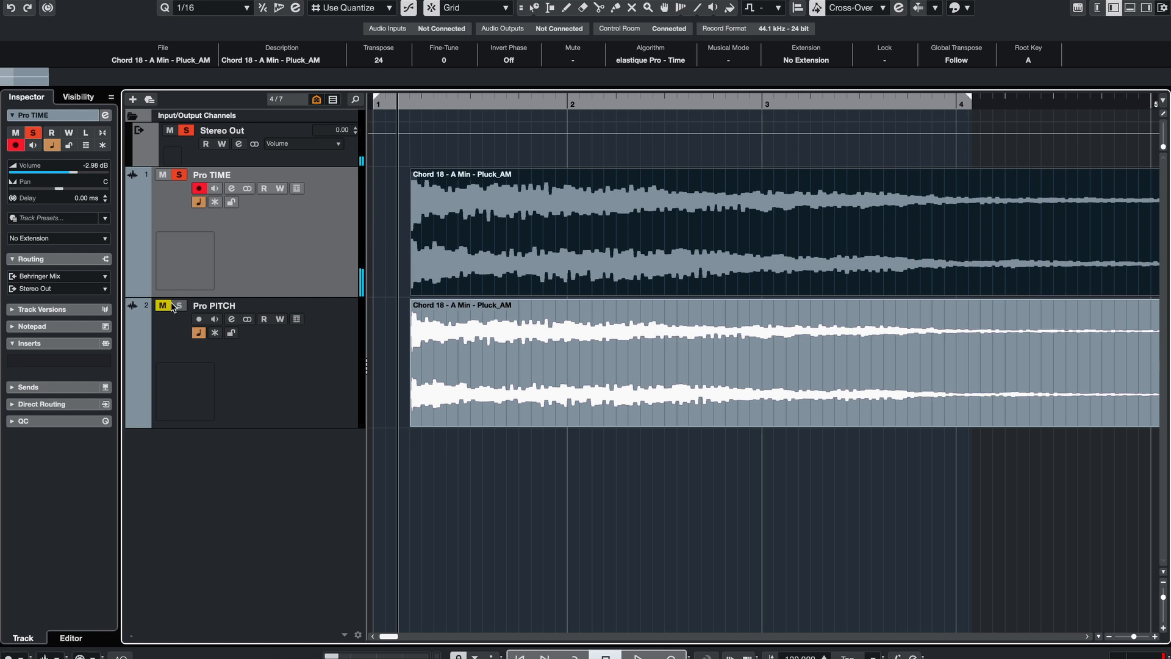
# Step: Solo the Pro PITCH track and play back its transposed chord event for comparison
pyautogui.click(279, 371)
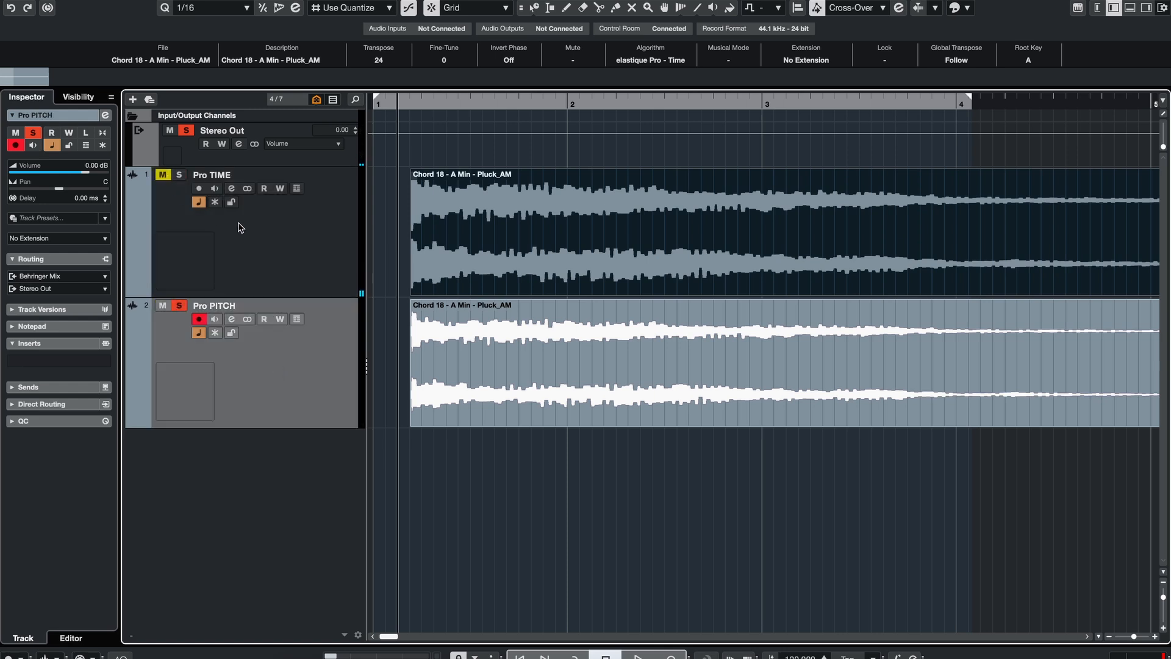
pyautogui.click(383, 232)
pyautogui.press('space')
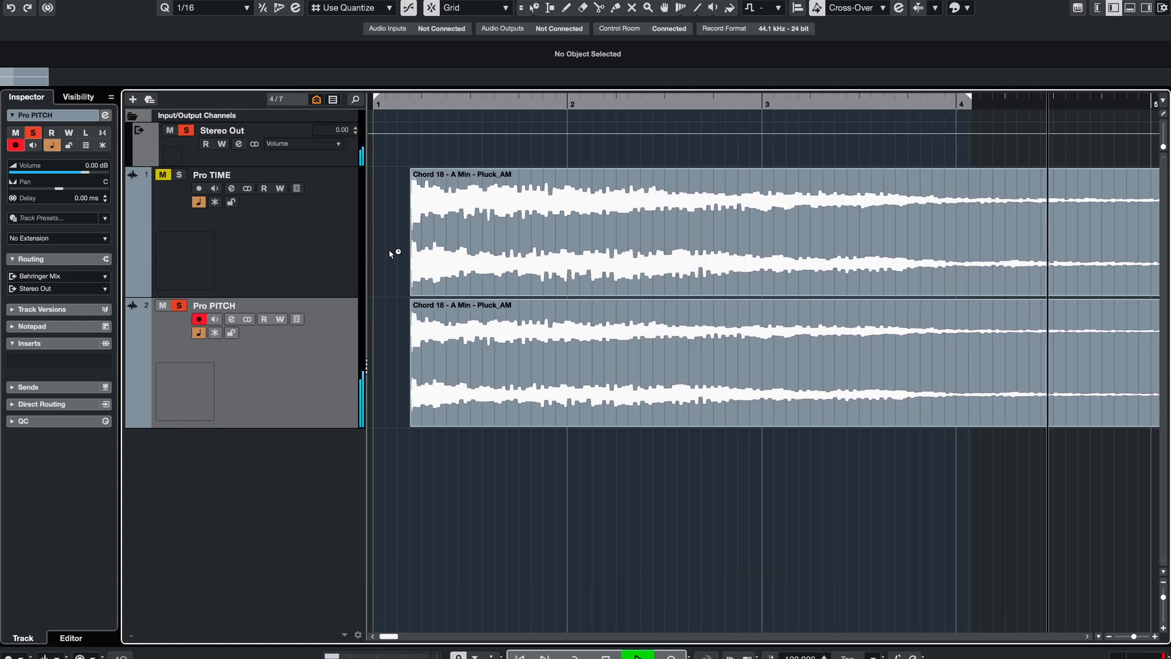
pyautogui.click(343, 250)
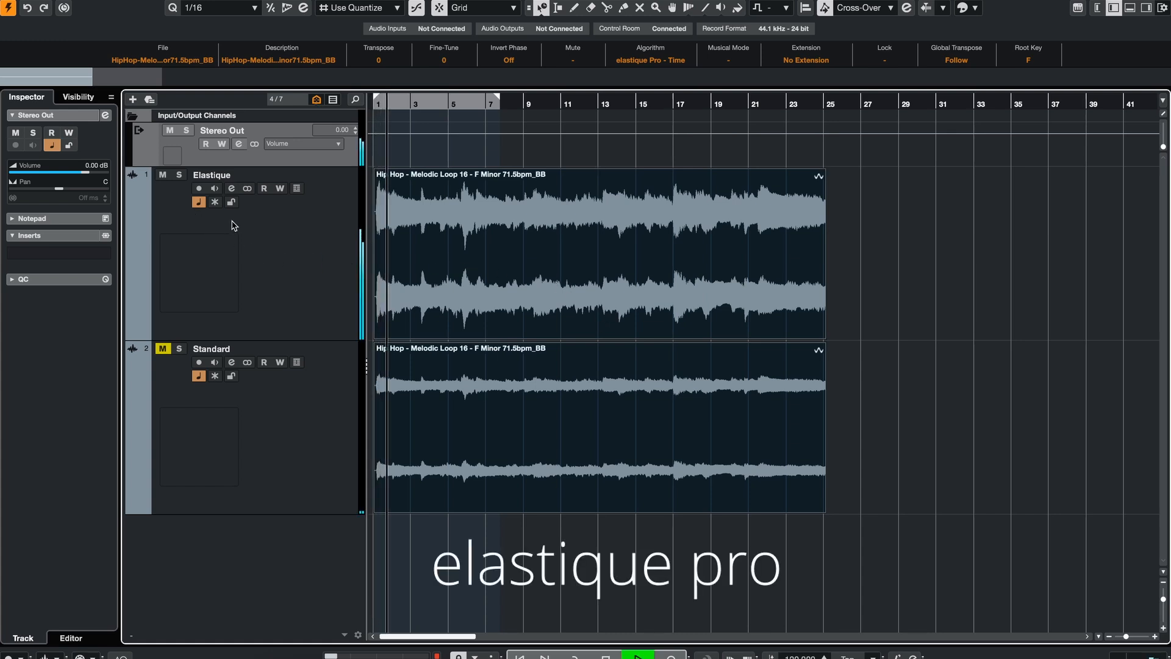
# Step: Solo the Standard track and select its loop event to hear the Standard Mix algorithm against Elastique
pyautogui.click(504, 278)
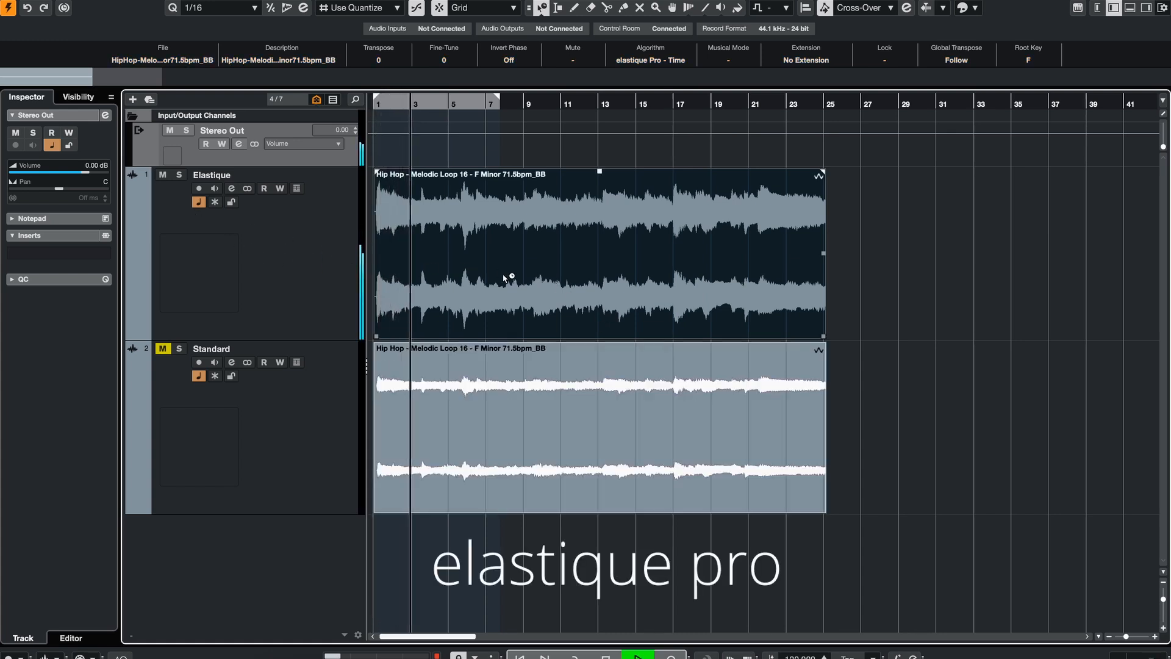
pyautogui.click(162, 348)
pyautogui.click(179, 349)
pyautogui.click(518, 385)
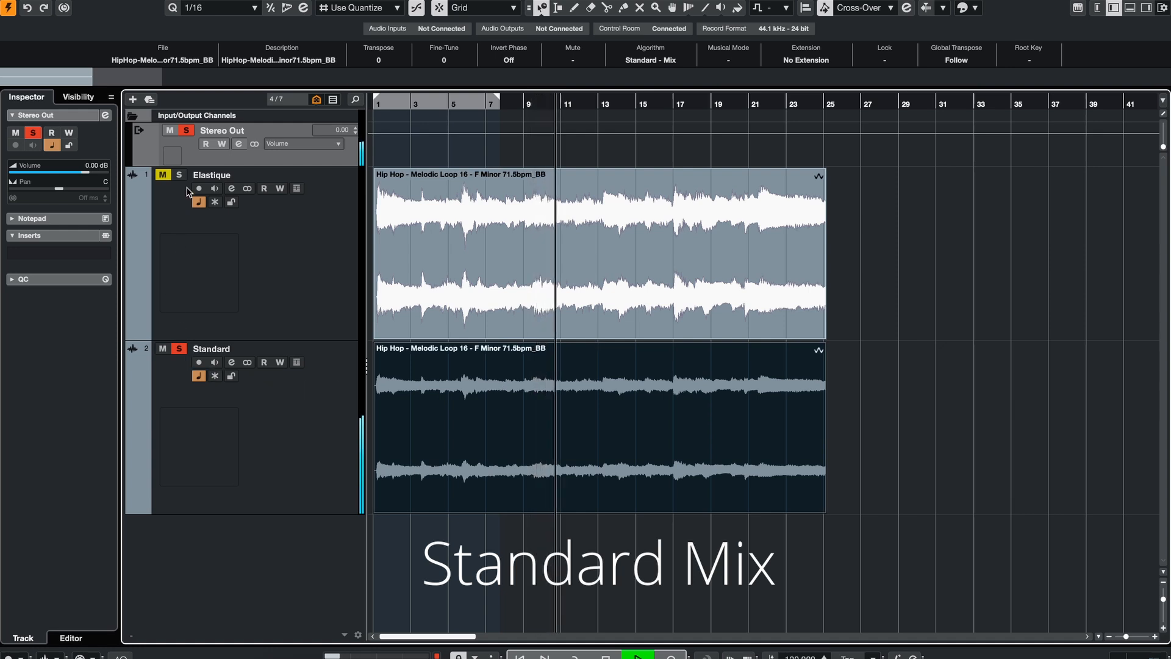
# Step: Mute the Standard track, clear its solo and select the Elastique loop event
pyautogui.click(163, 349)
pyautogui.click(178, 348)
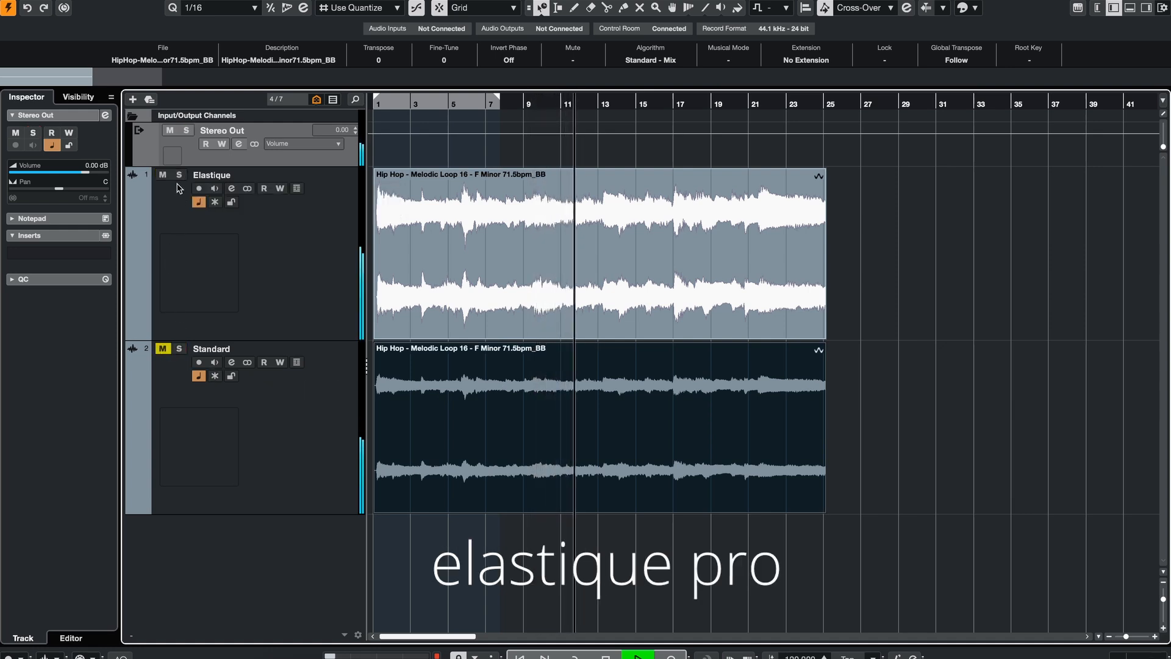
pyautogui.click(382, 240)
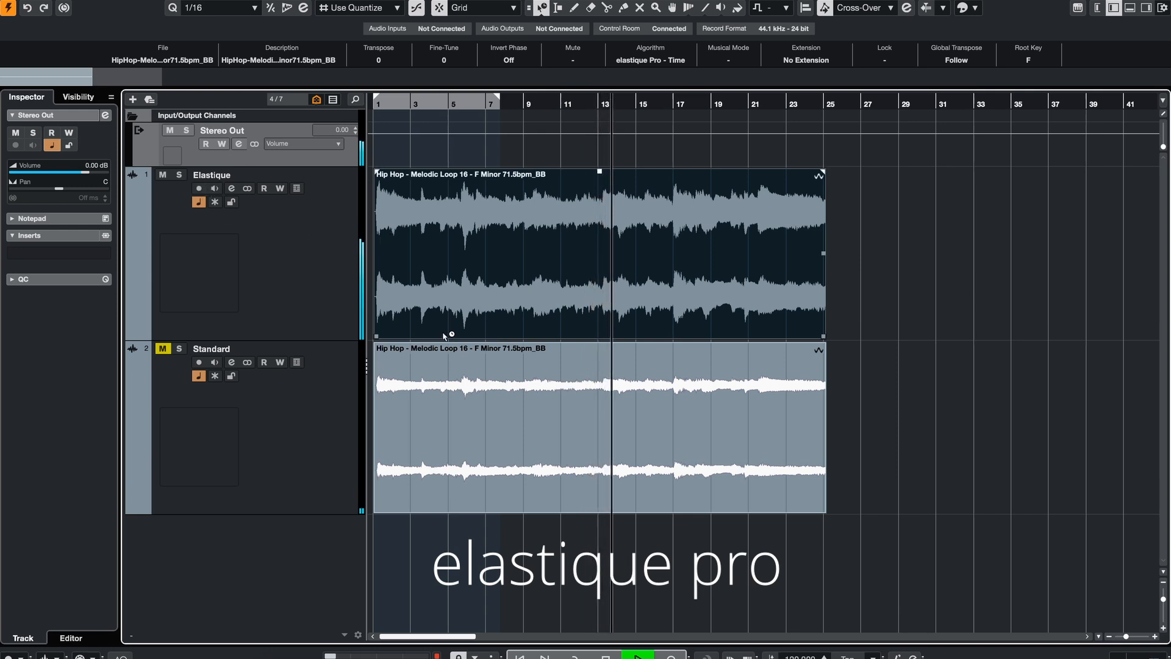
# Step: Select the Standard track's loop event and zoom out to show both loops completely
pyautogui.click(315, 401)
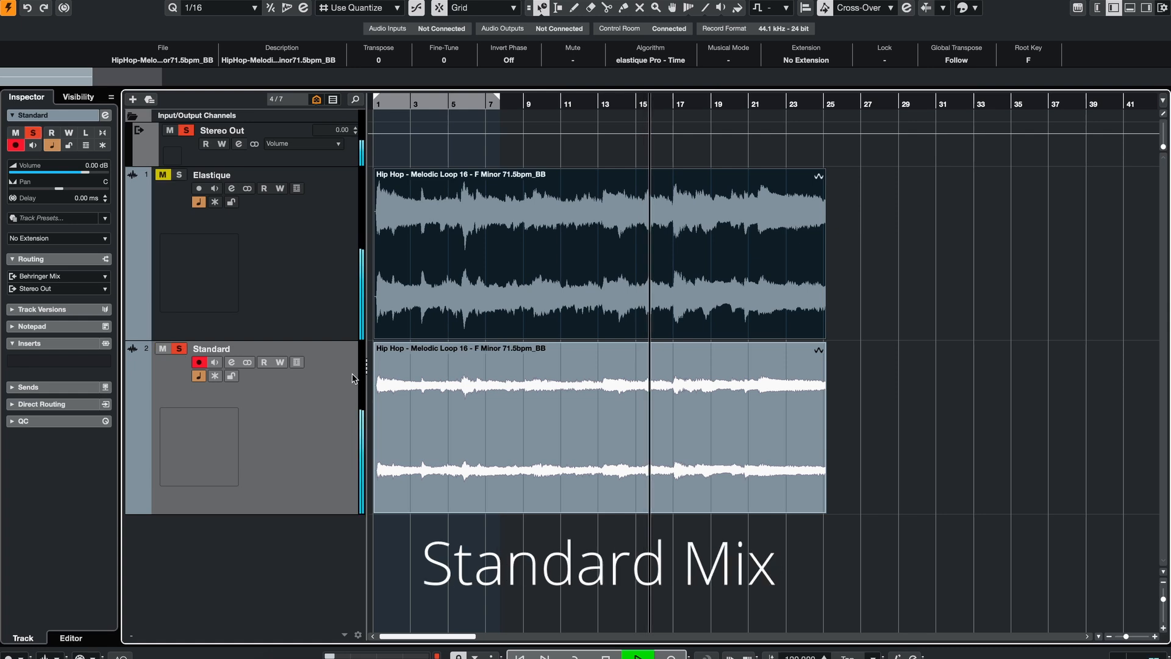
pyautogui.click(454, 380)
pyautogui.press('g')
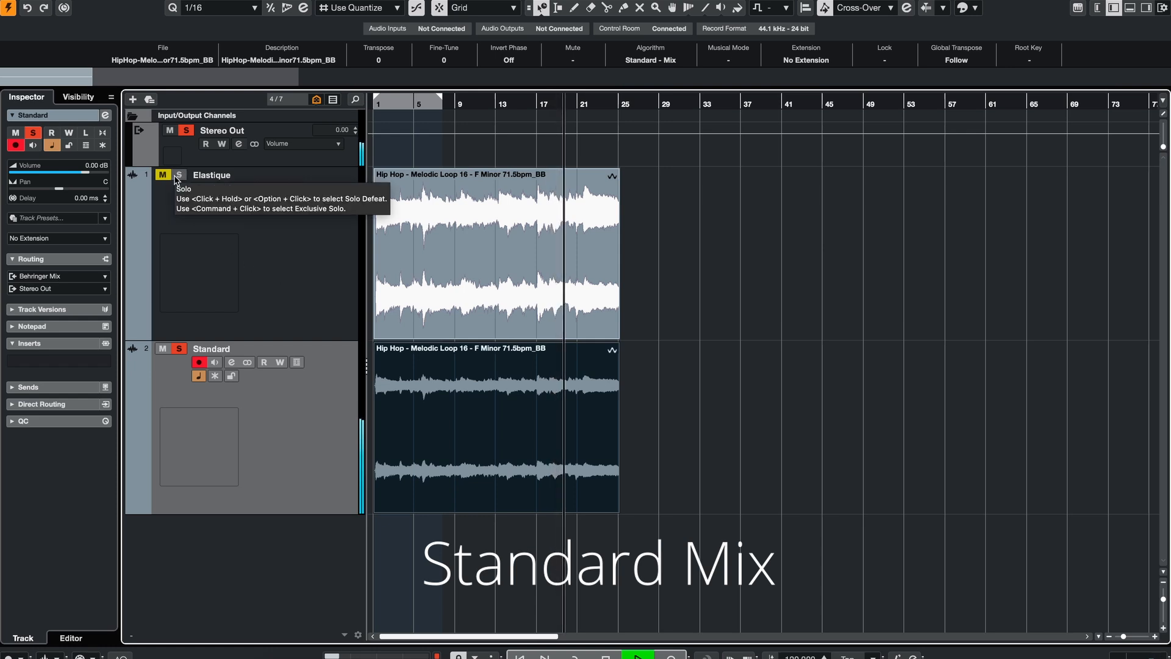
# Step: Mute the Standard track and select the Elastique track and its loop event
pyautogui.click(163, 349)
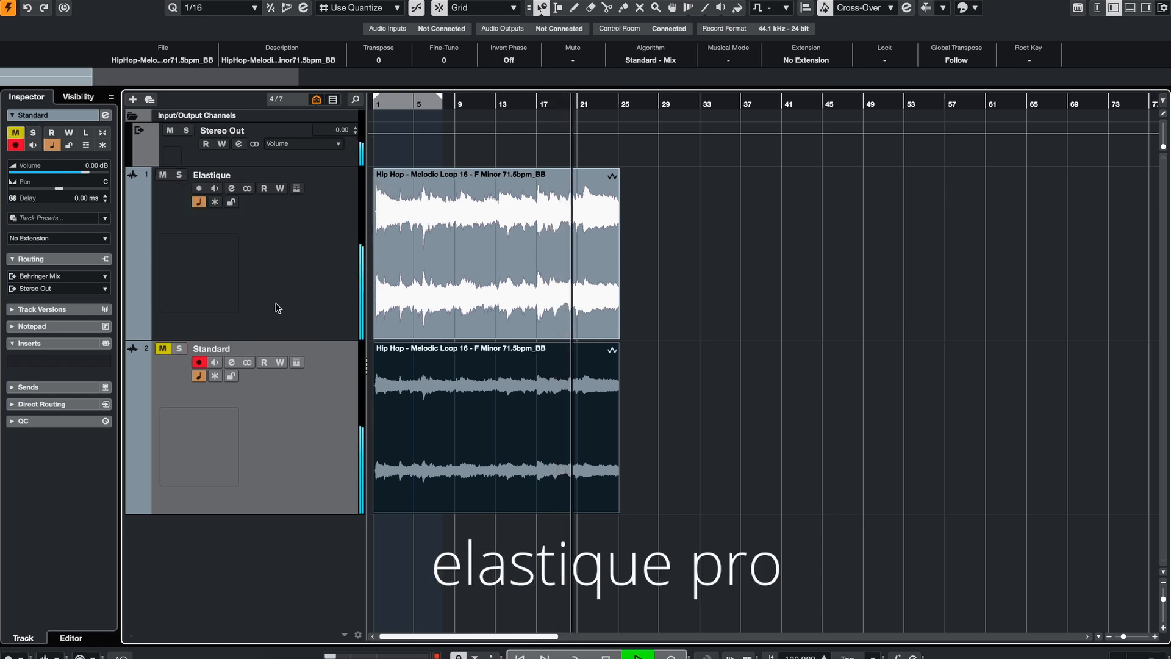
pyautogui.click(439, 268)
pyautogui.click(347, 263)
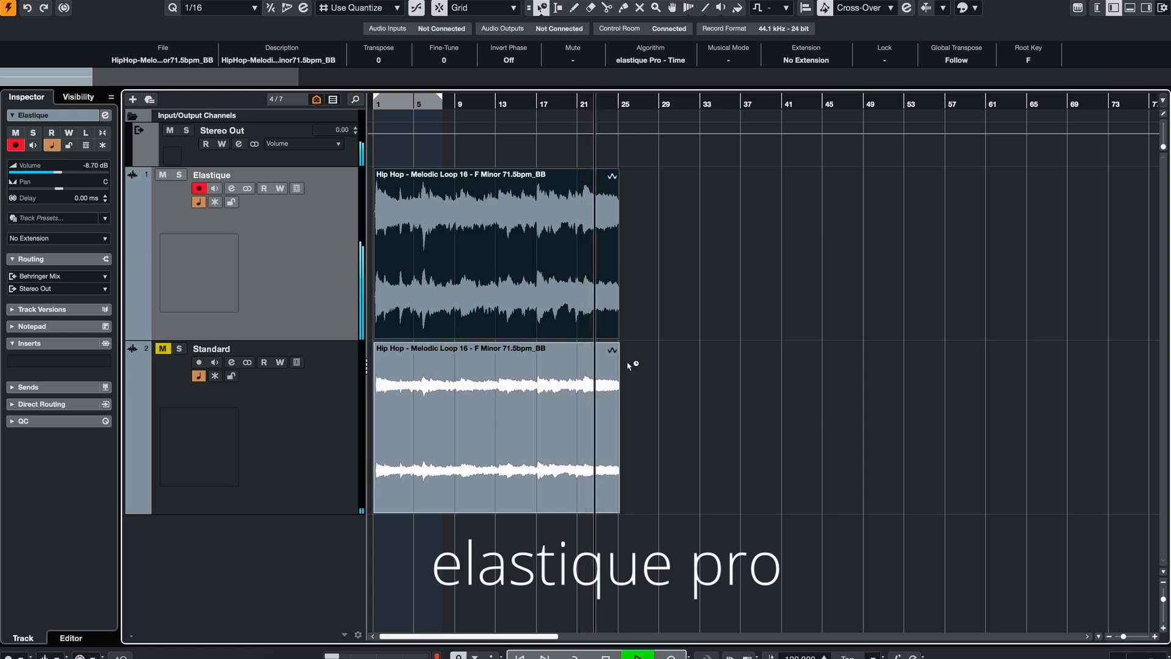
# Step: Shorten both loop events by time-stretching them and transpose them up 12 semitones
pyautogui.click(583, 449)
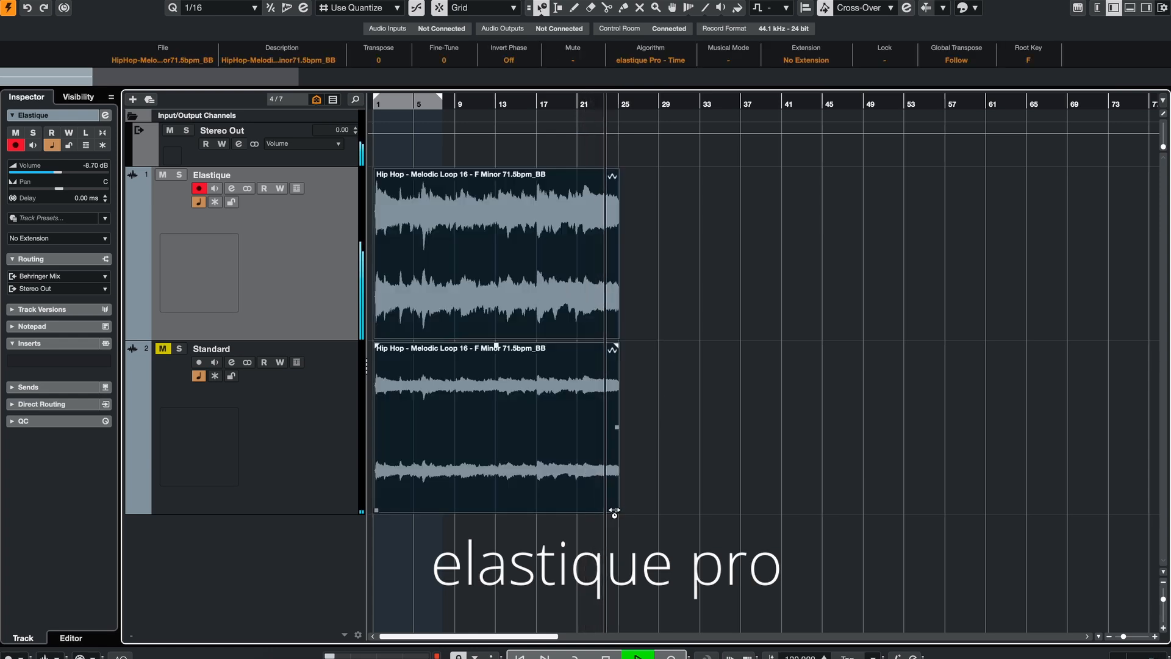
pyautogui.click(631, 539)
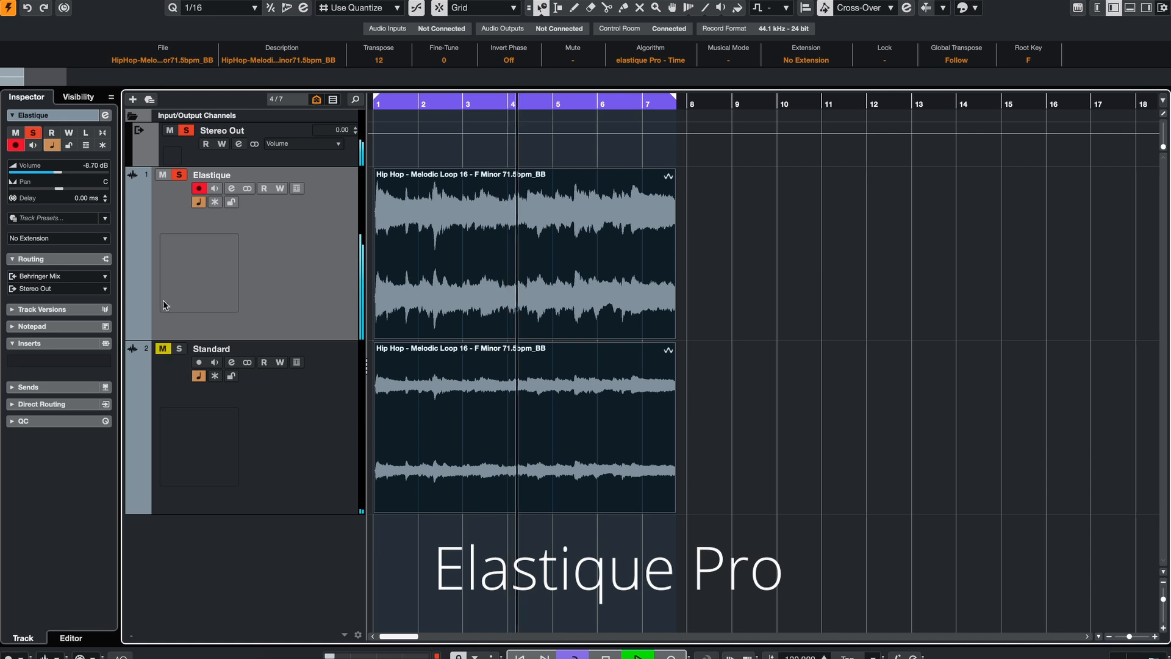
# Step: Solo the Standard track to hear the stretched, transposed loop with Standard Mix
pyautogui.click(165, 174)
pyautogui.click(165, 174)
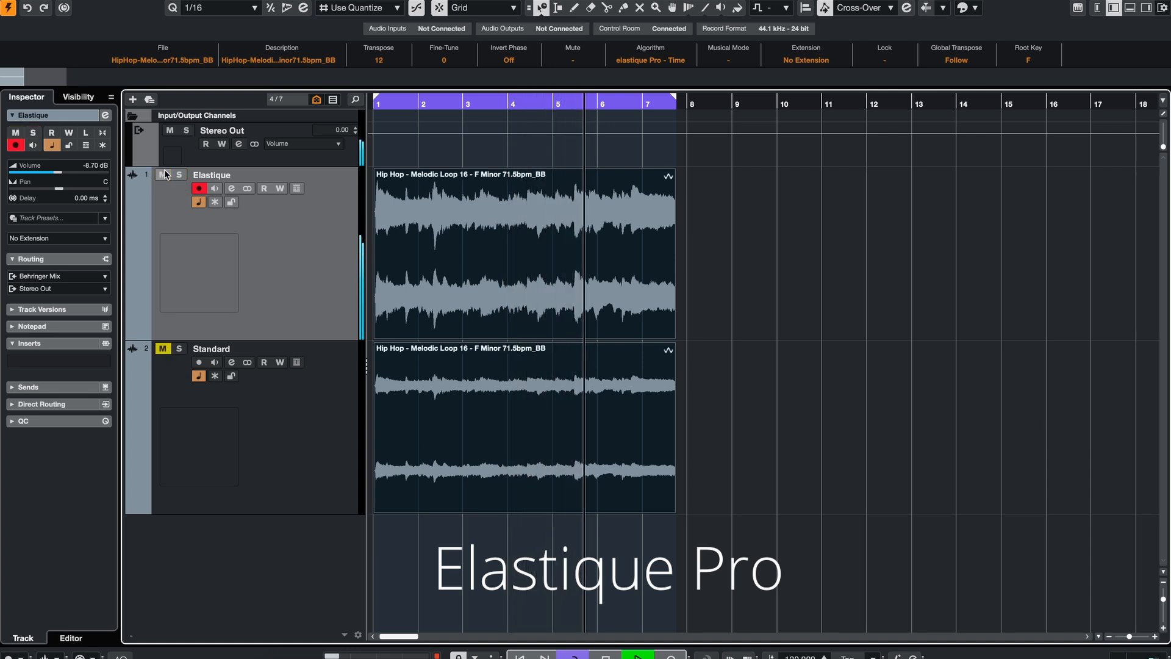
pyautogui.click(181, 349)
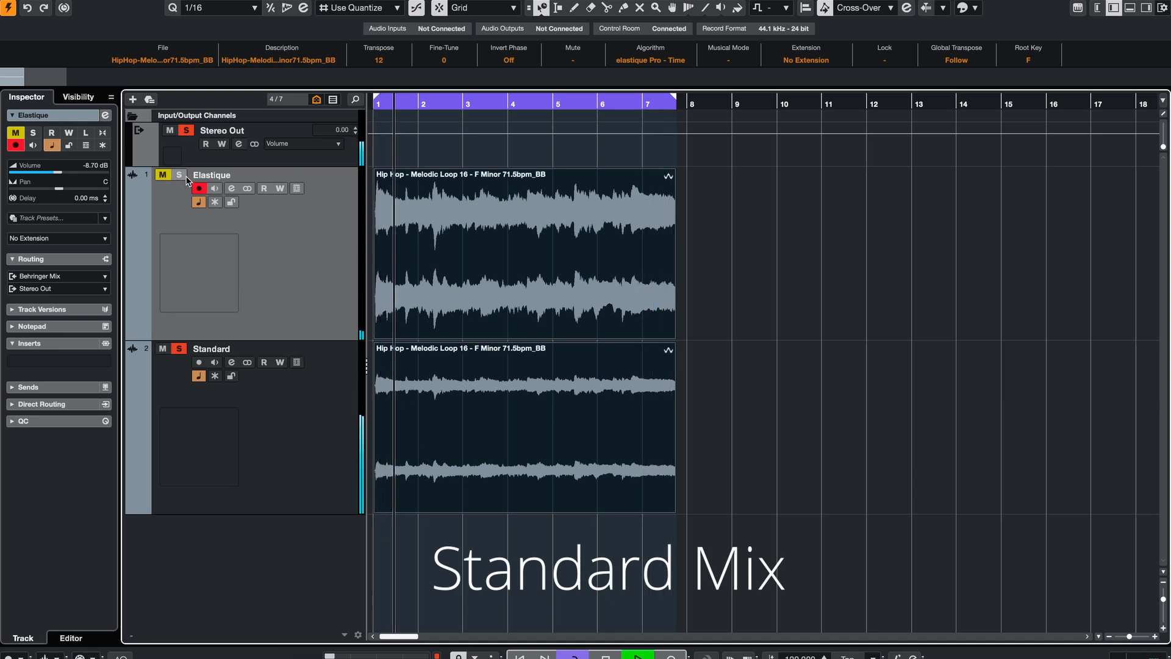
# Step: Switch mute and solo between the Elastique and Standard tracks to compare the transposed loops
pyautogui.click(163, 349)
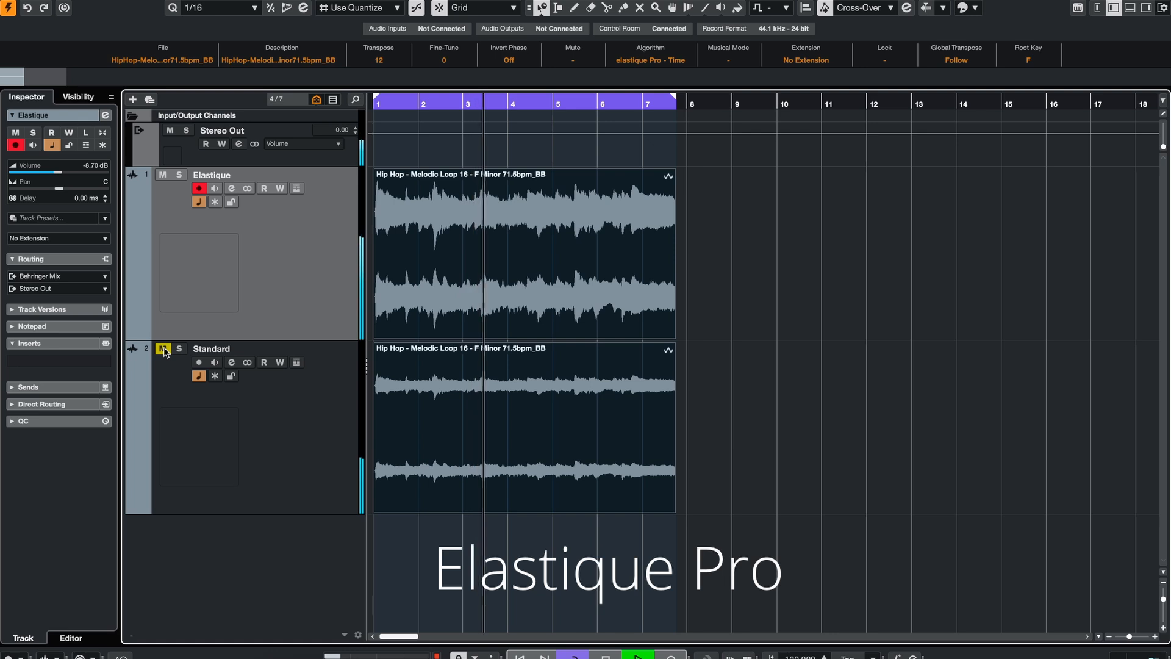
pyautogui.click(162, 348)
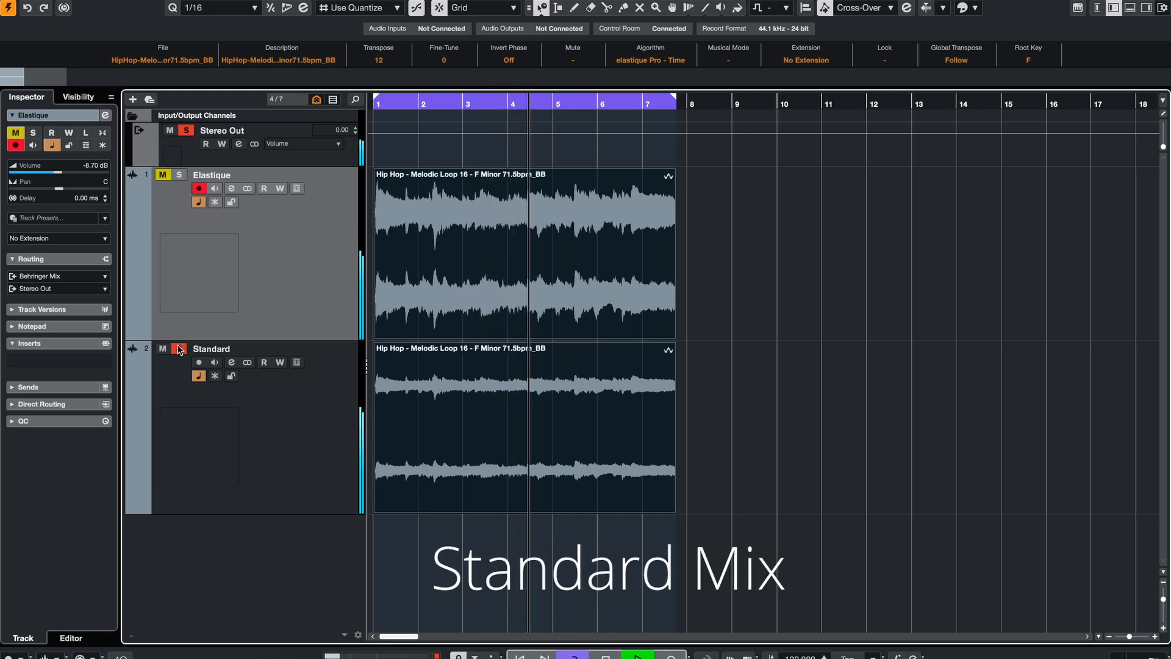
pyautogui.click(179, 349)
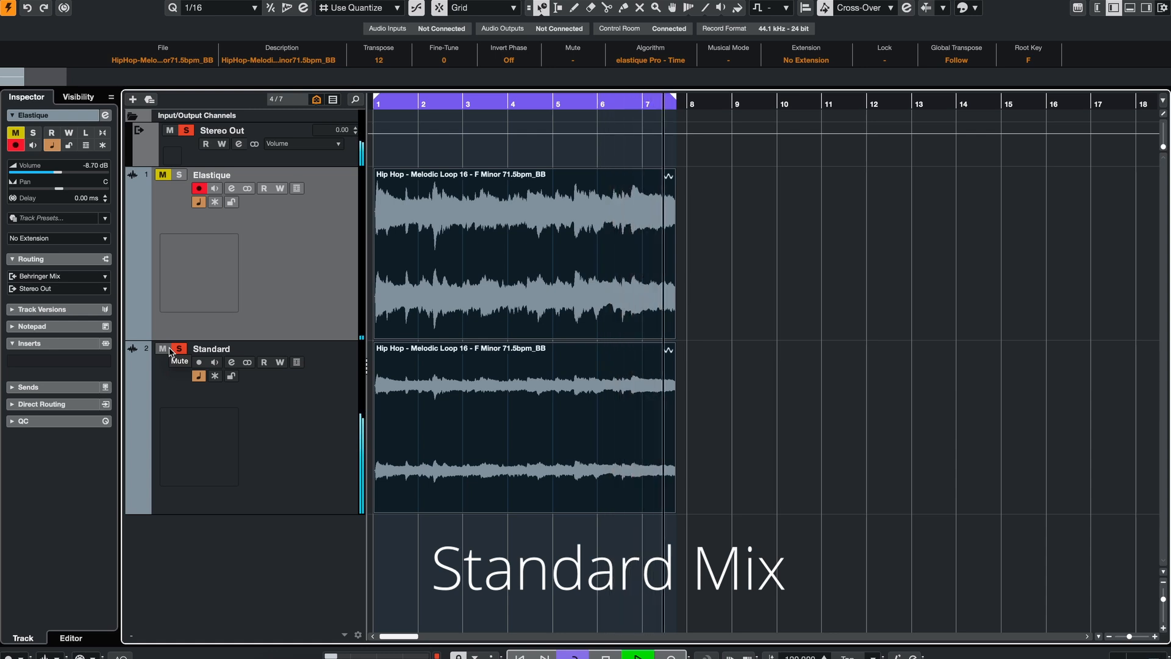
# Step: Mute the Standard track and toggle its solo to hear the Elastique version of the loop
pyautogui.click(171, 352)
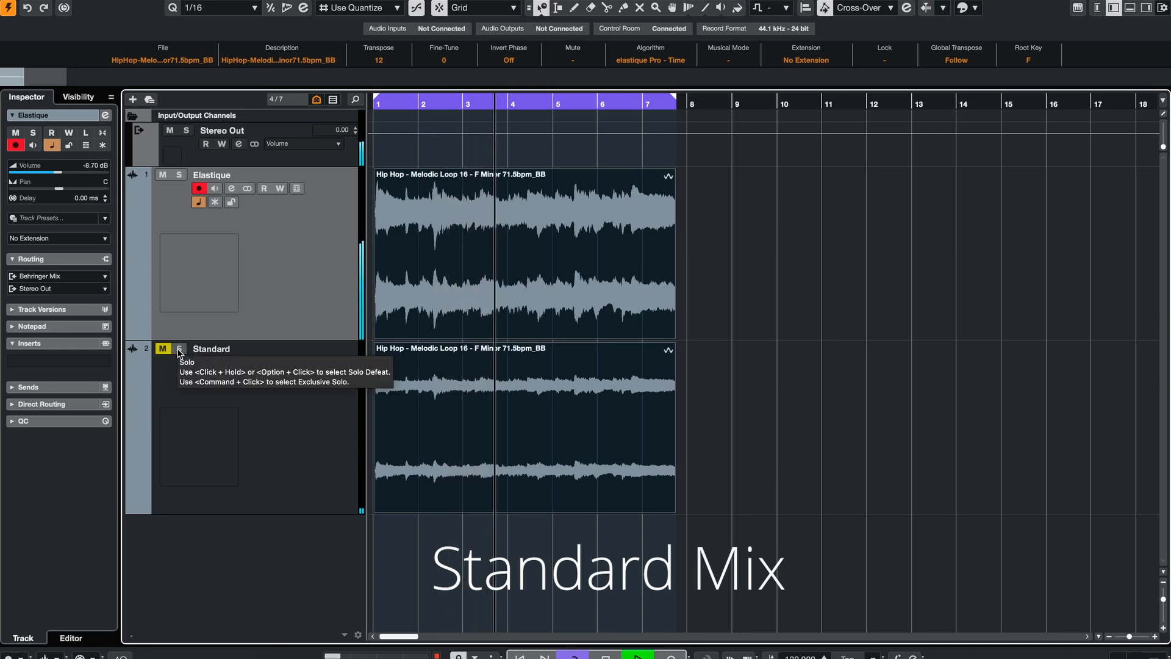
pyautogui.click(179, 349)
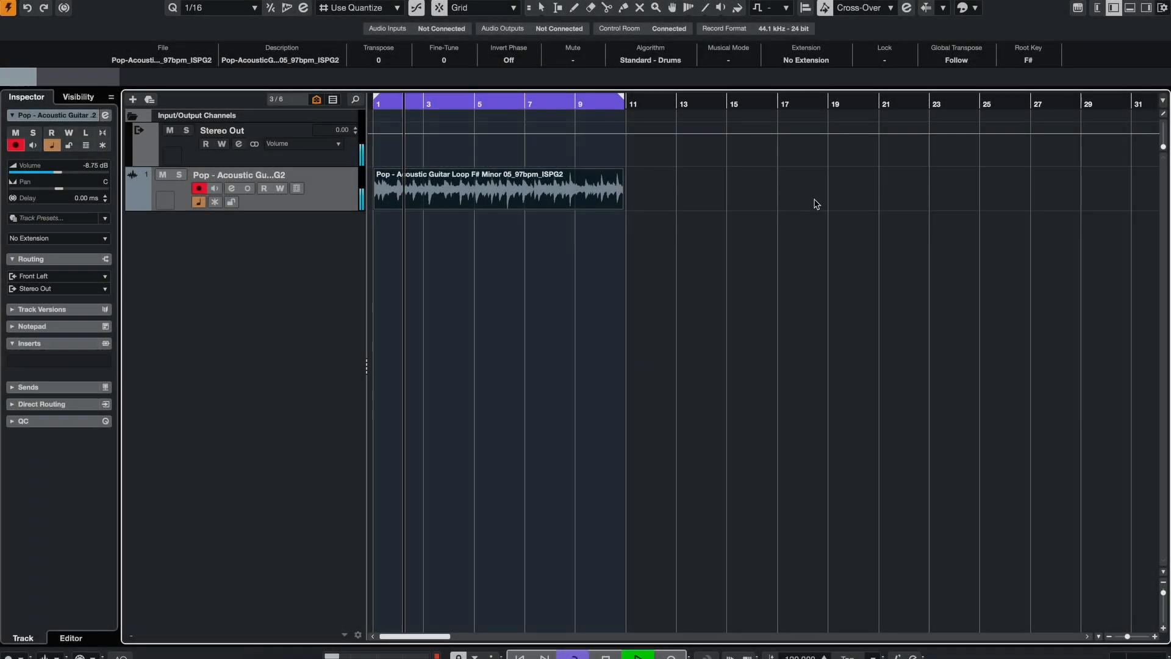
# Step: Switch the sizing mode to Sizing Applies Time Stretch and stretch the acoustic guitar loop to end around bar 22
pyautogui.click(735, 209)
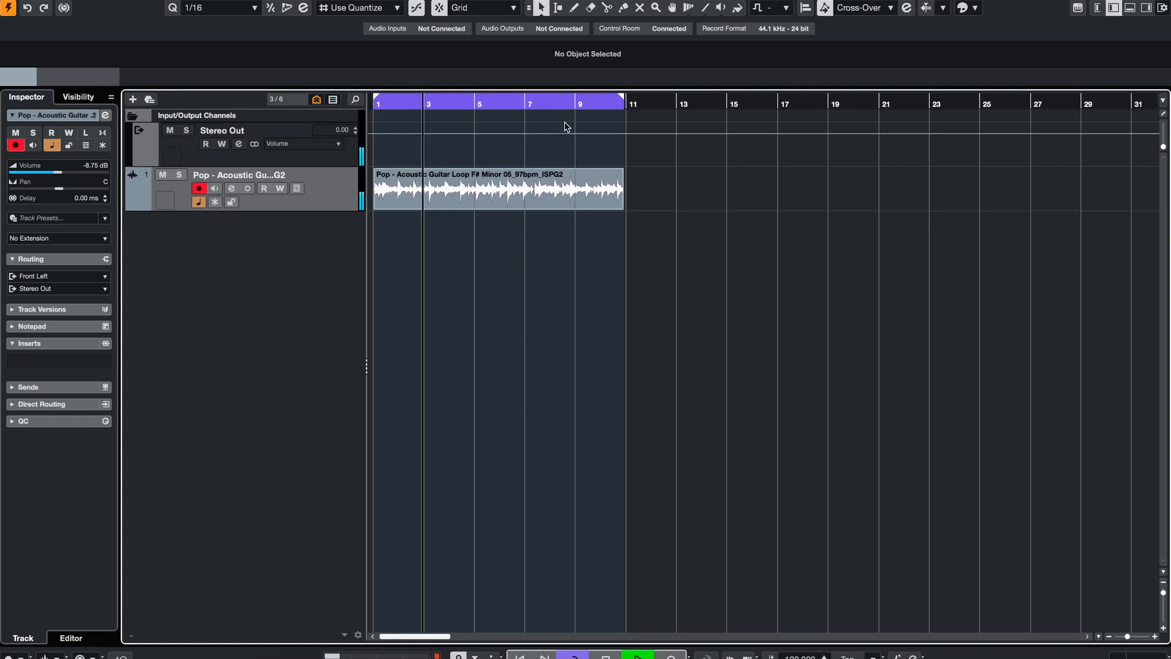
pyautogui.click(545, 187)
pyautogui.click(541, 7)
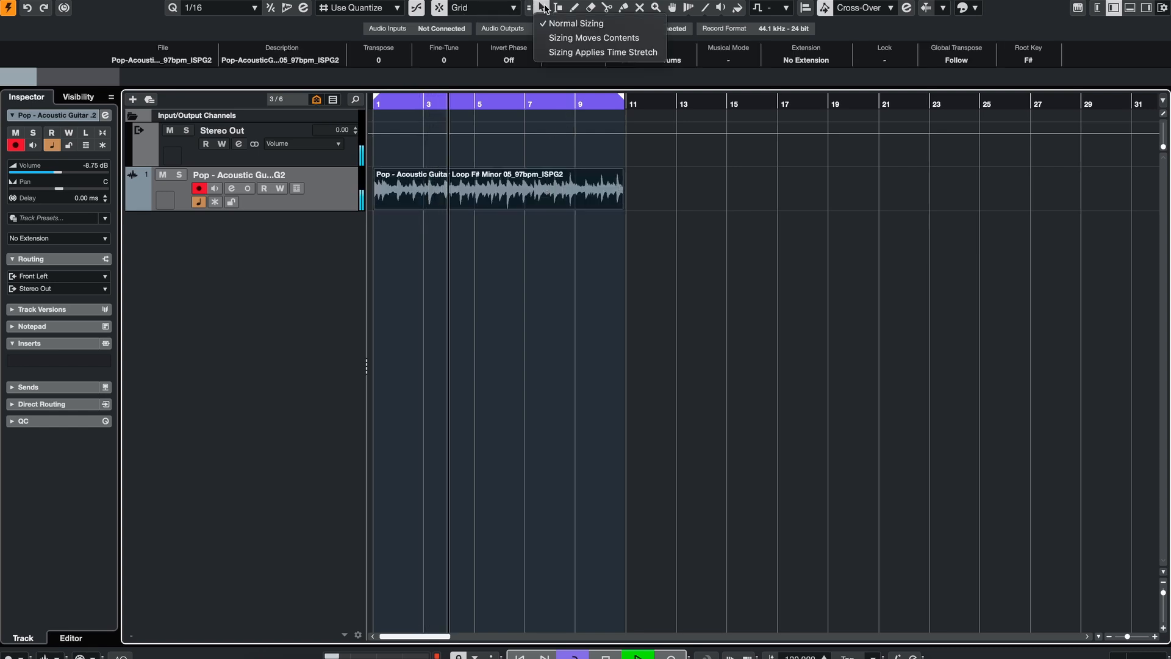
pyautogui.click(545, 53)
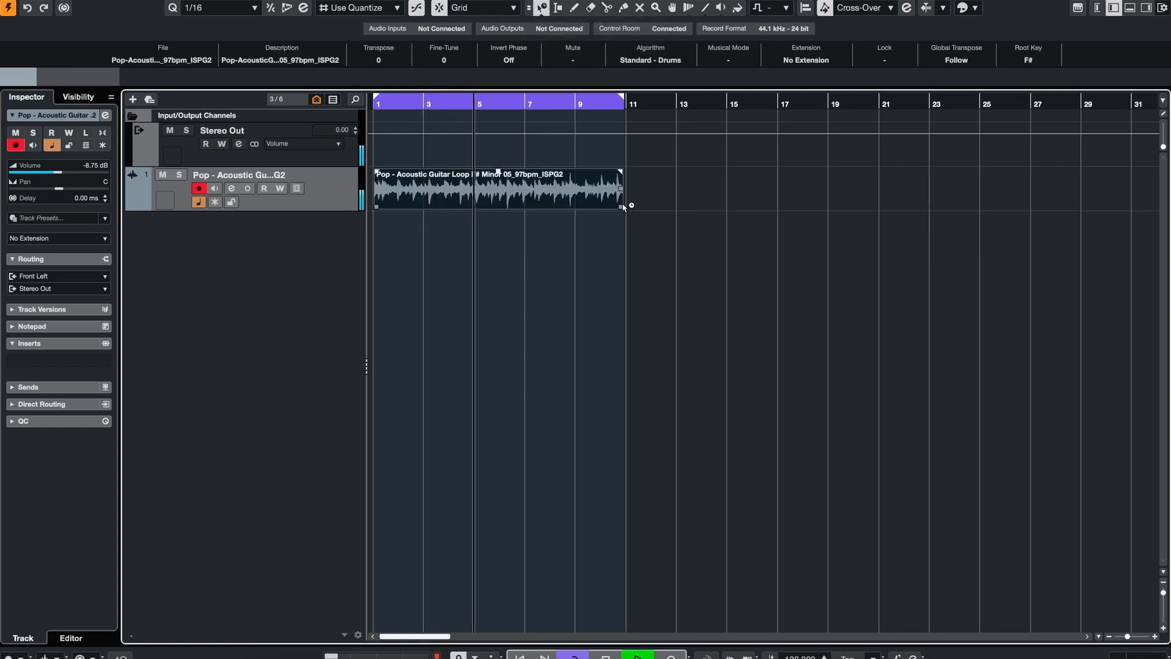
pyautogui.moveTo(622, 208); pyautogui.dragTo(902, 208)
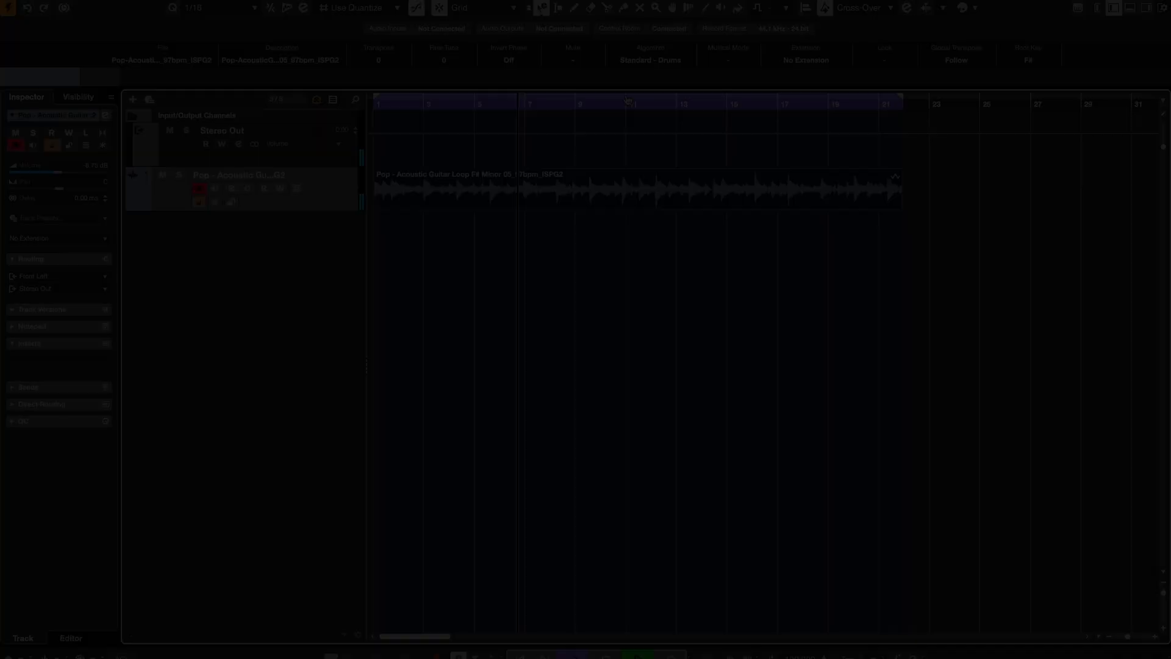
# Step: Set the guitar loop's algorithm to Standard - Drums and play it
pyautogui.click(650, 60)
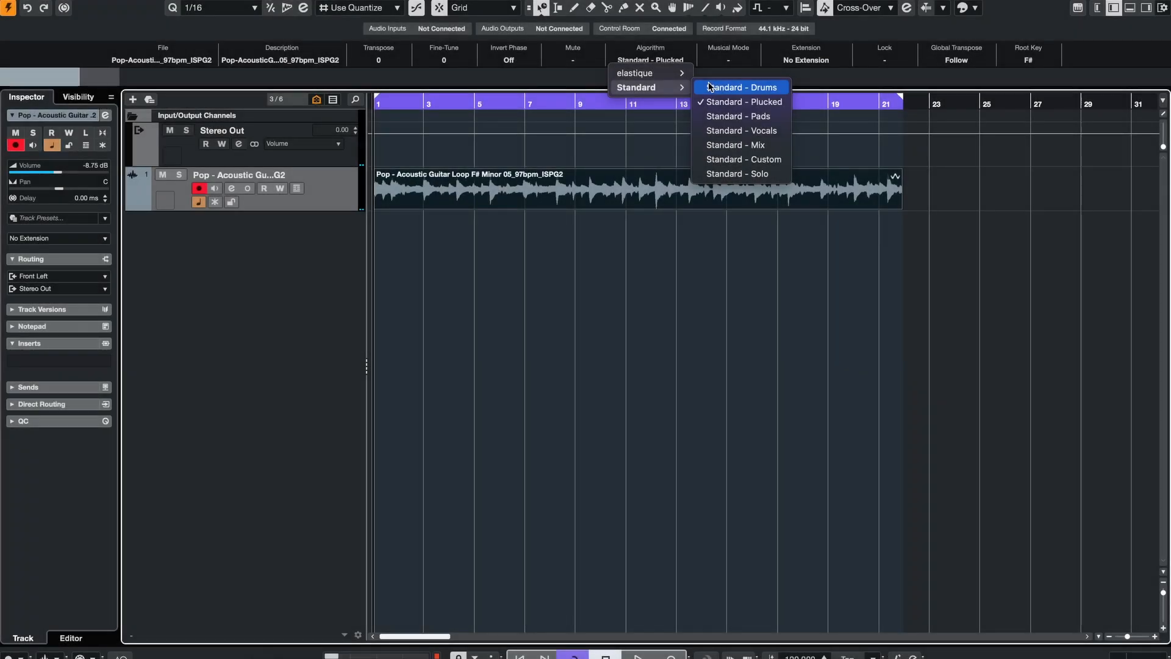
pyautogui.click(710, 87)
pyautogui.press('space')
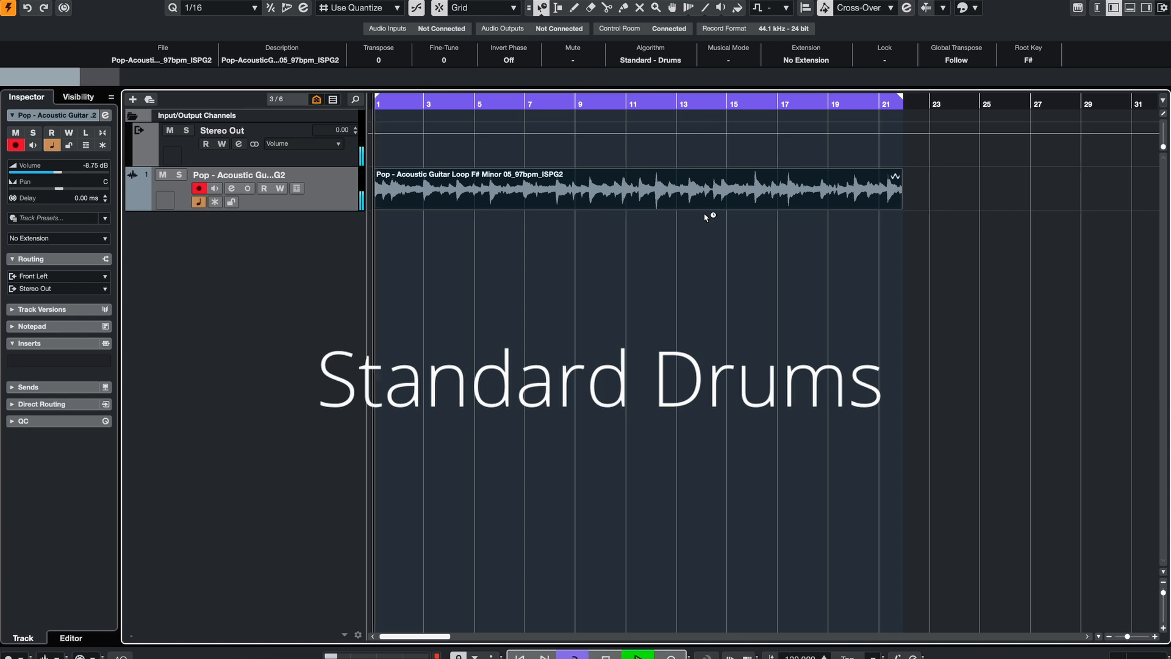
# Step: Audition the stretched guitar loop with the Standard - Plucked and then Standard - Pads algorithms
pyautogui.click(659, 64)
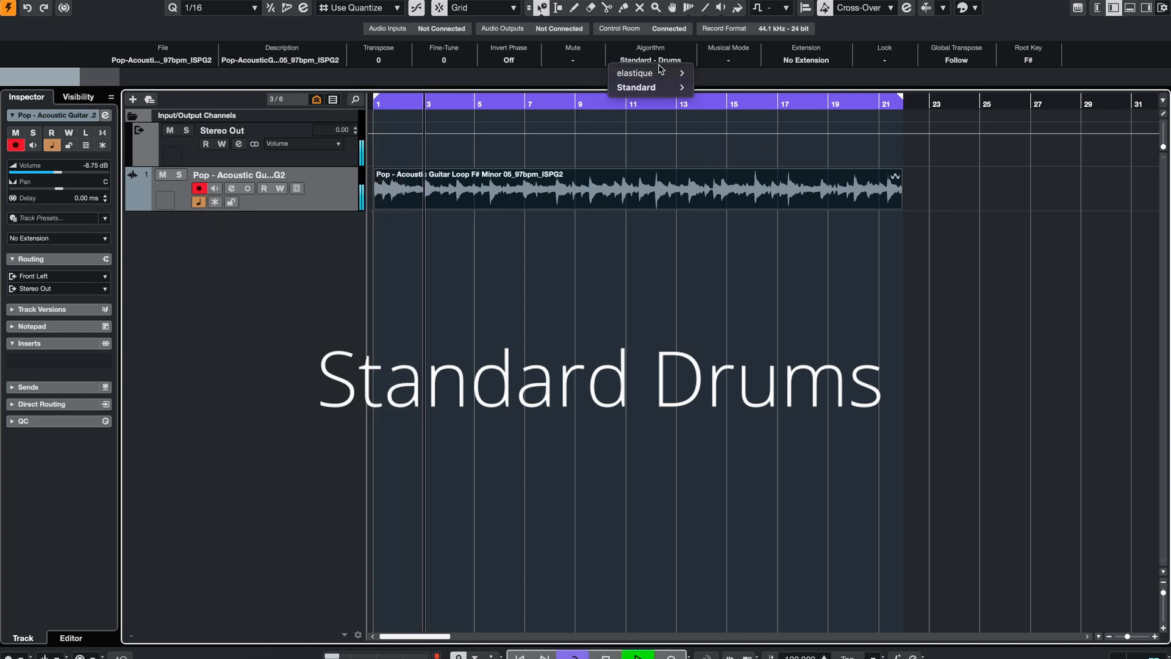
pyautogui.moveTo(688, 90)
pyautogui.click(743, 101)
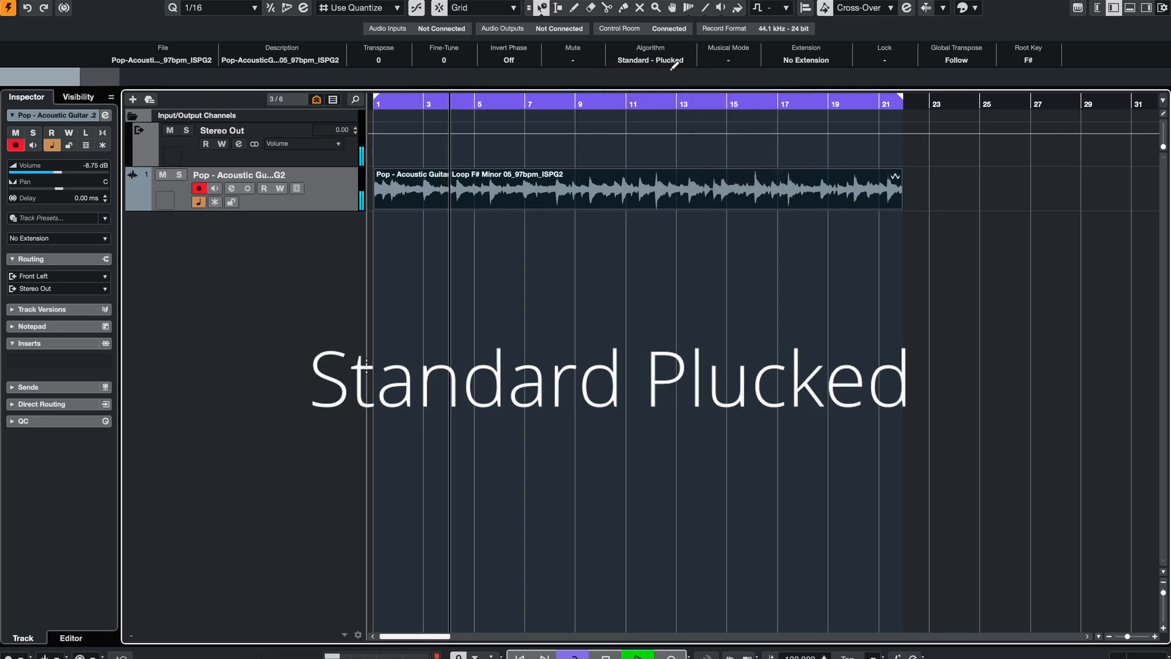
pyautogui.click(652, 60)
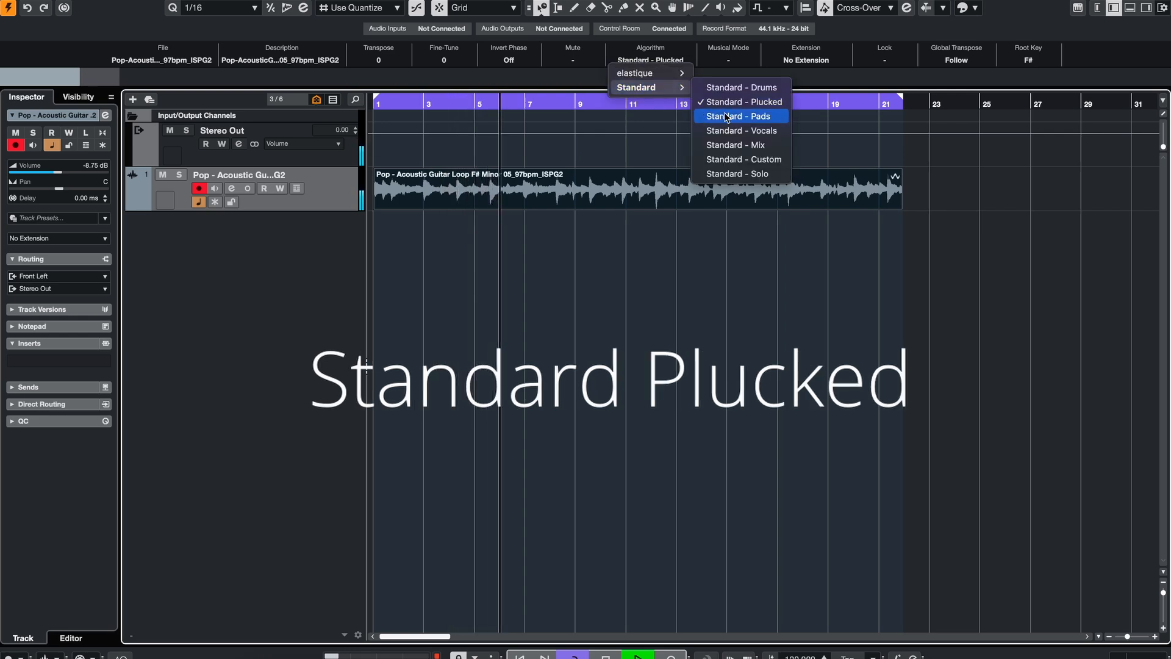
pyautogui.click(726, 117)
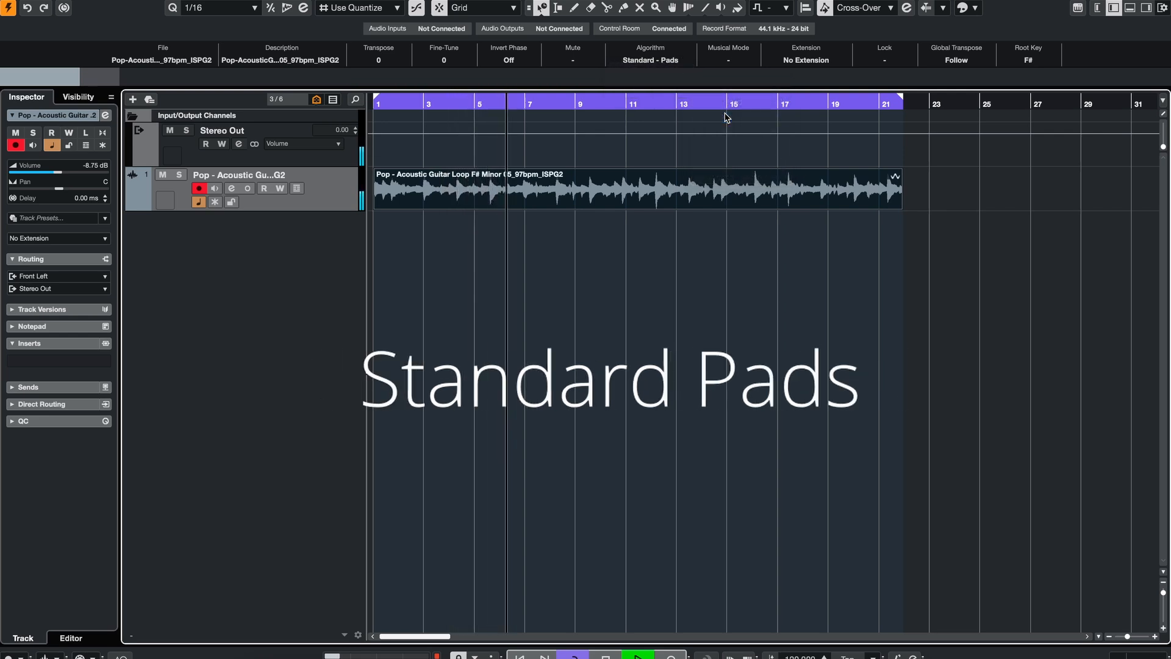
# Step: Switch the guitar loop's algorithm to Standard - Vocals and then Standard - Mix
pyautogui.click(679, 61)
pyautogui.moveTo(671, 87)
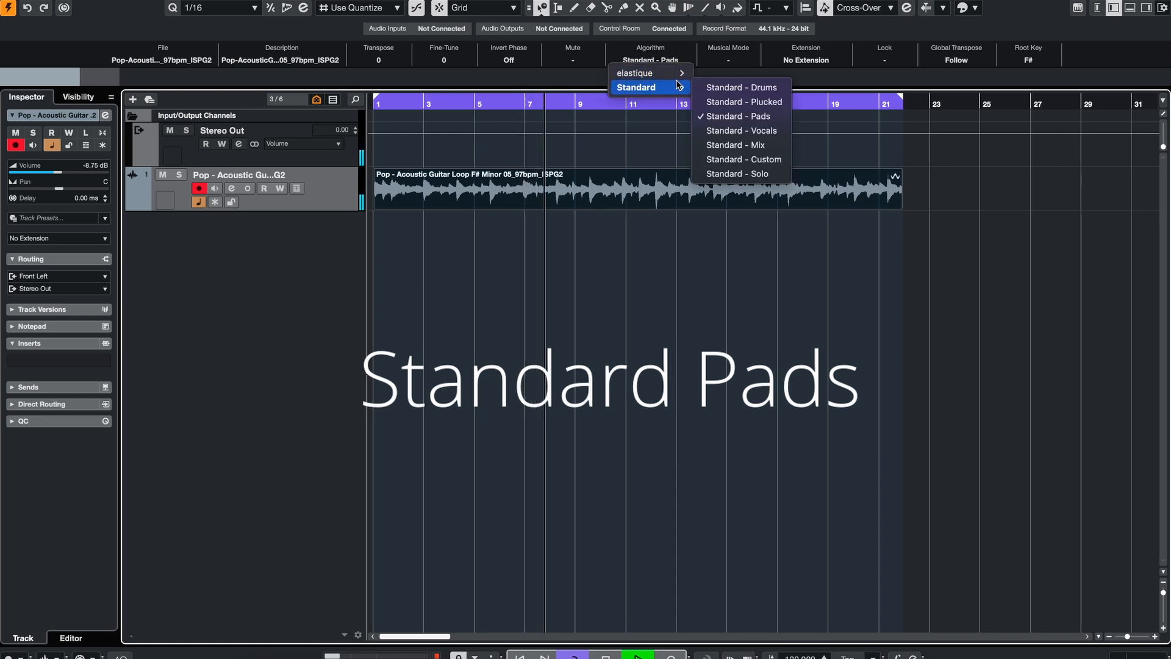
pyautogui.click(735, 131)
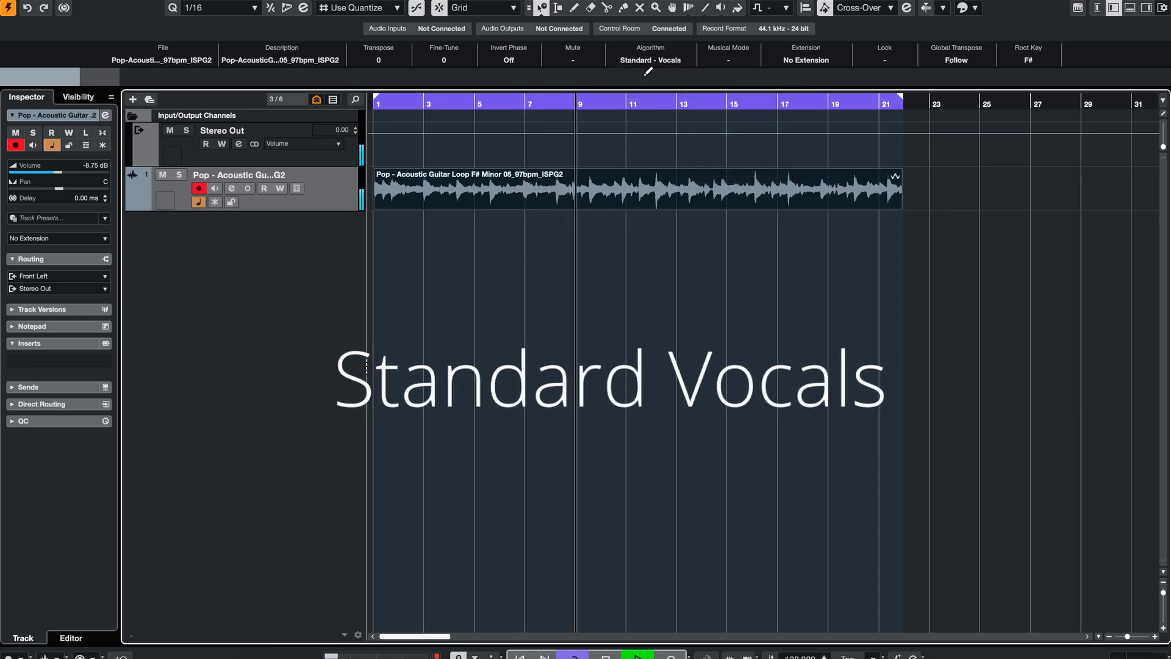
pyautogui.click(630, 61)
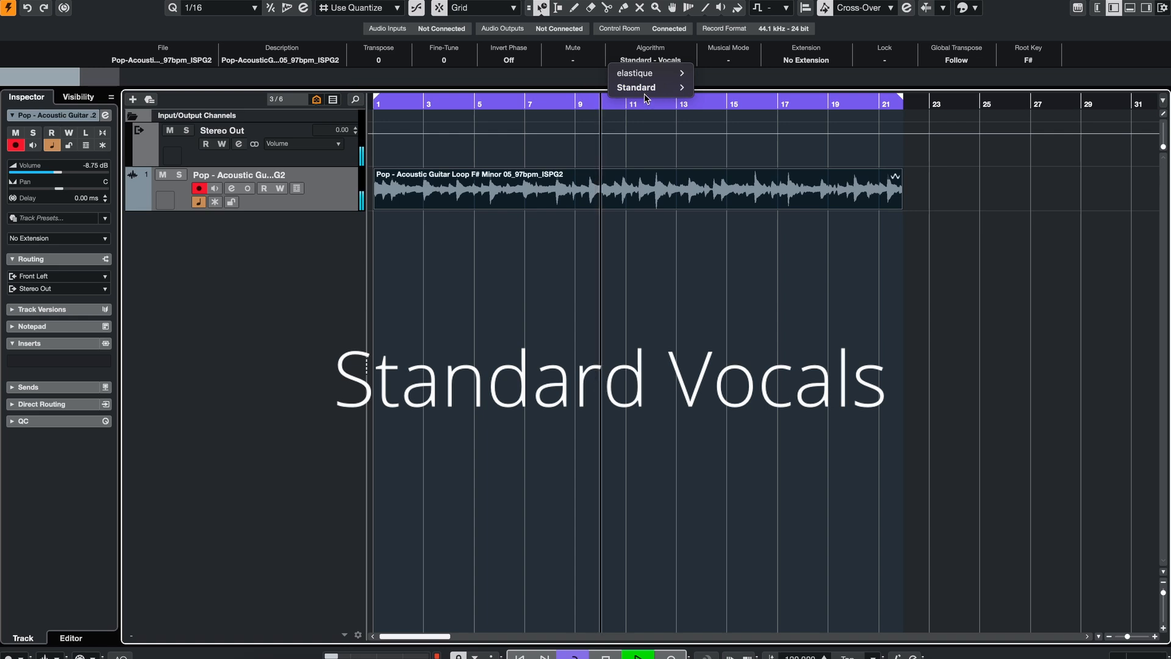
pyautogui.moveTo(644, 91)
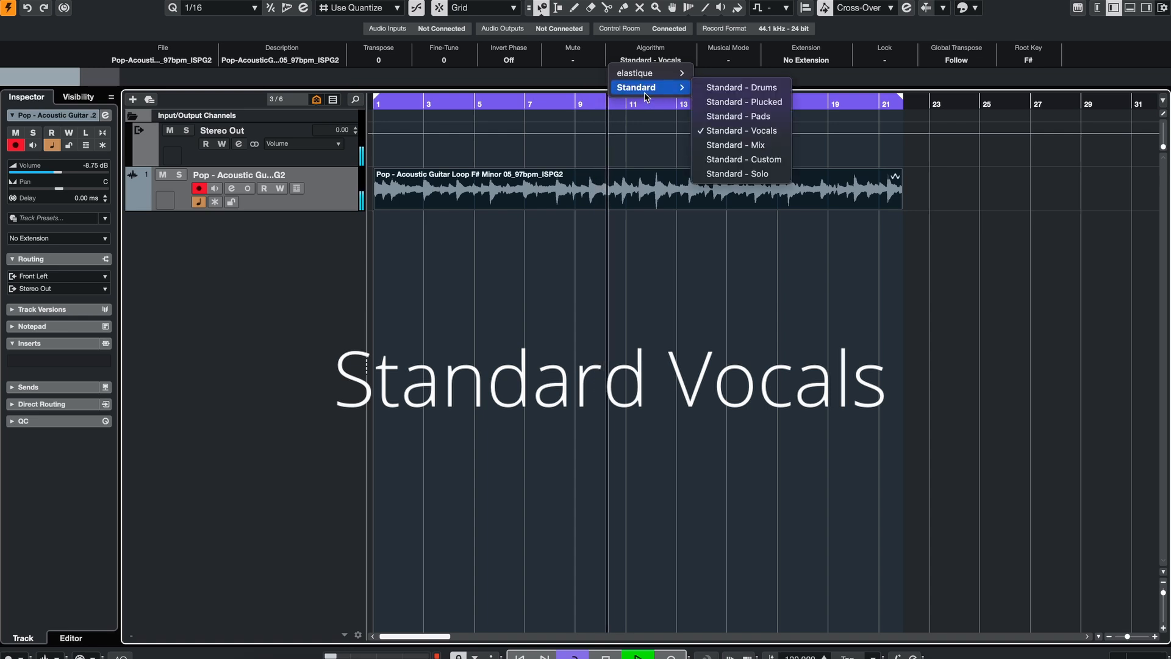
pyautogui.click(735, 145)
# Step: Set the guitar loop's algorithm to Standard - Solo
pyautogui.click(647, 60)
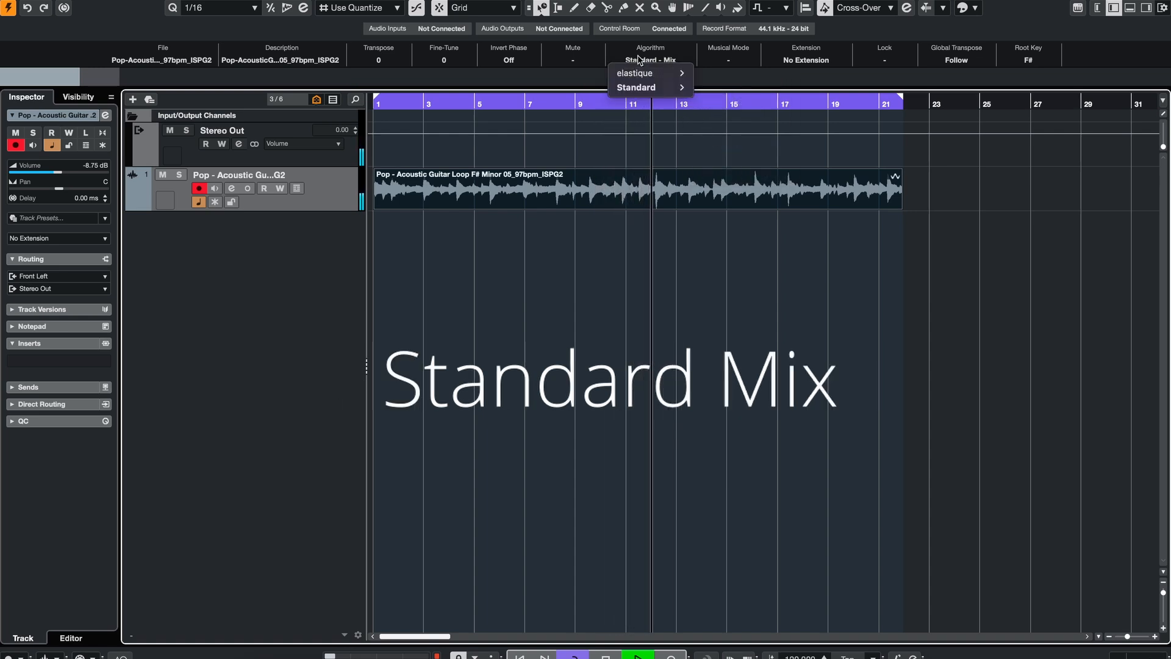
pyautogui.moveTo(650, 89)
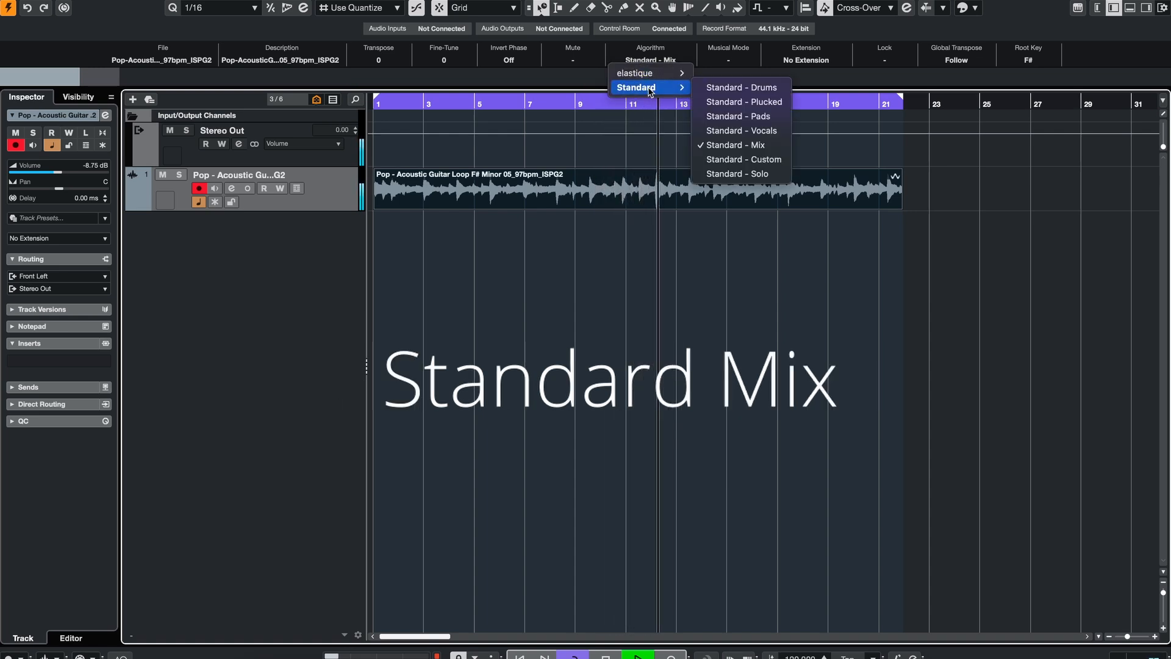
pyautogui.click(739, 173)
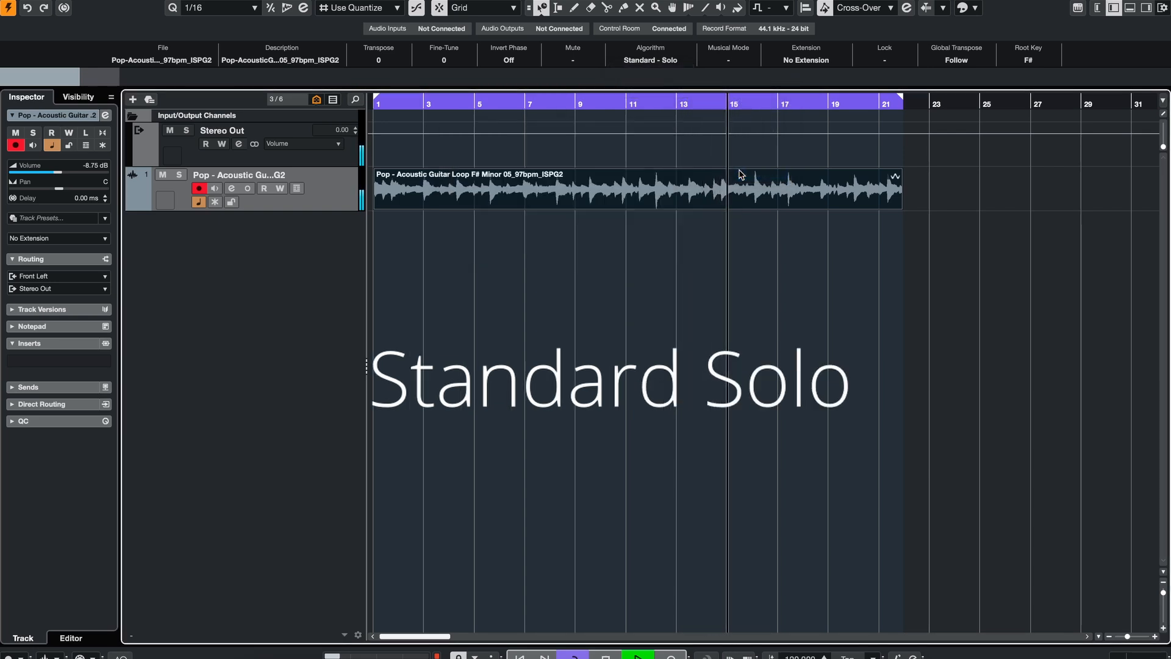
pyautogui.click(650, 60)
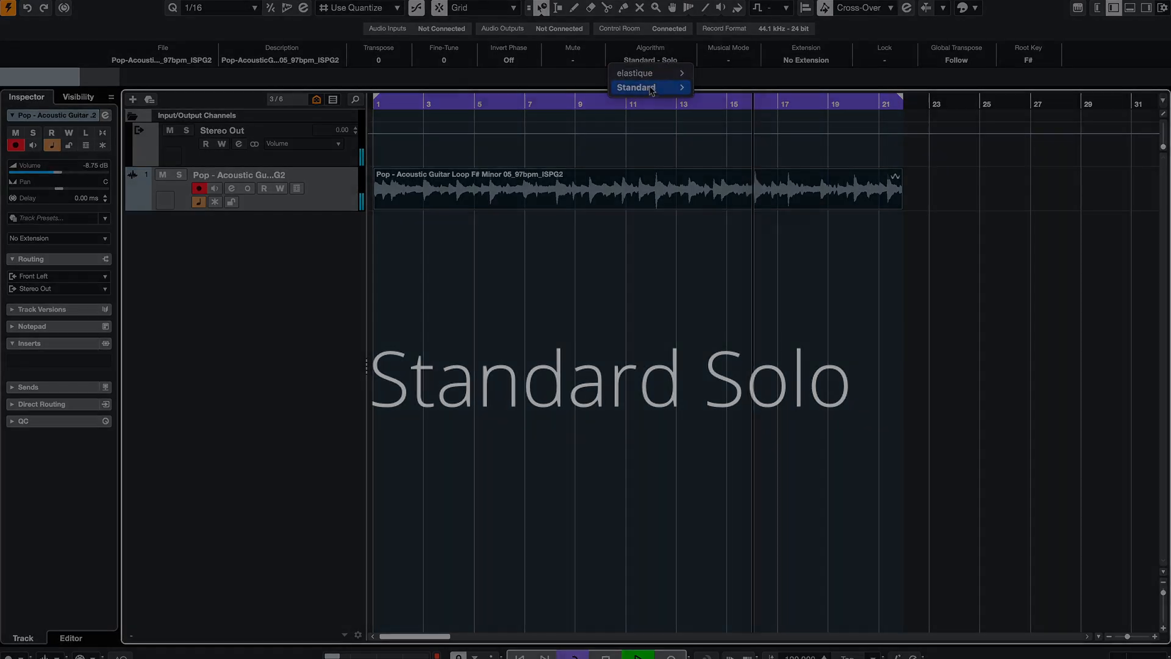
pyautogui.moveTo(636, 87)
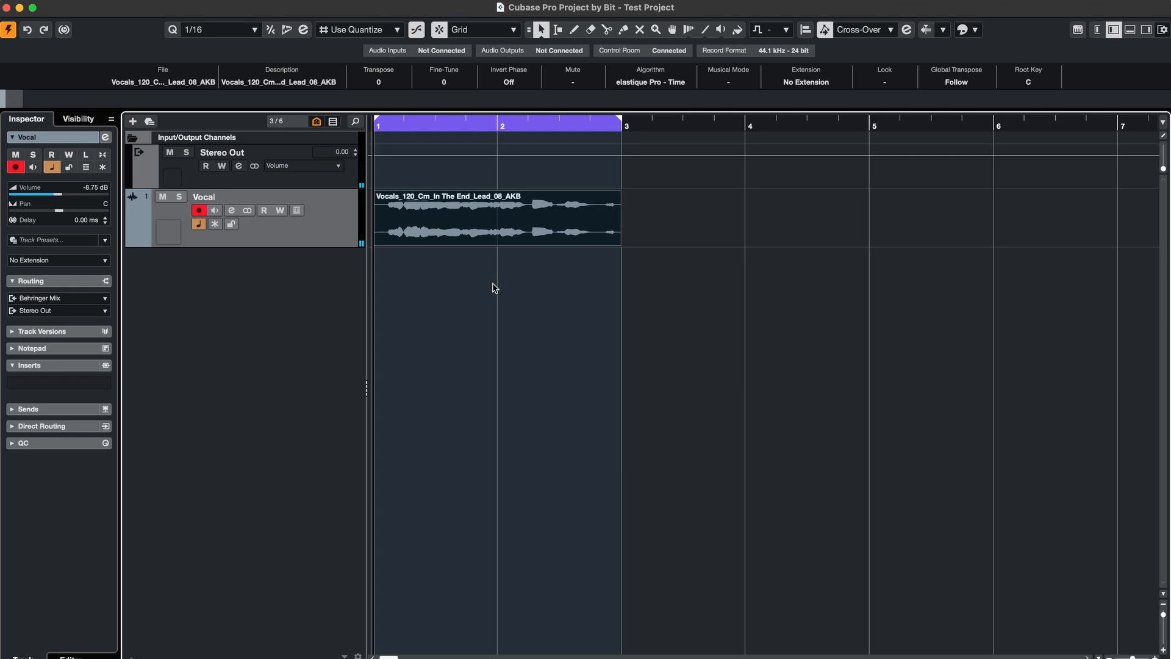
# Step: Select the vocal event and play it
pyautogui.click(493, 283)
pyautogui.click(497, 220)
pyautogui.press('space')
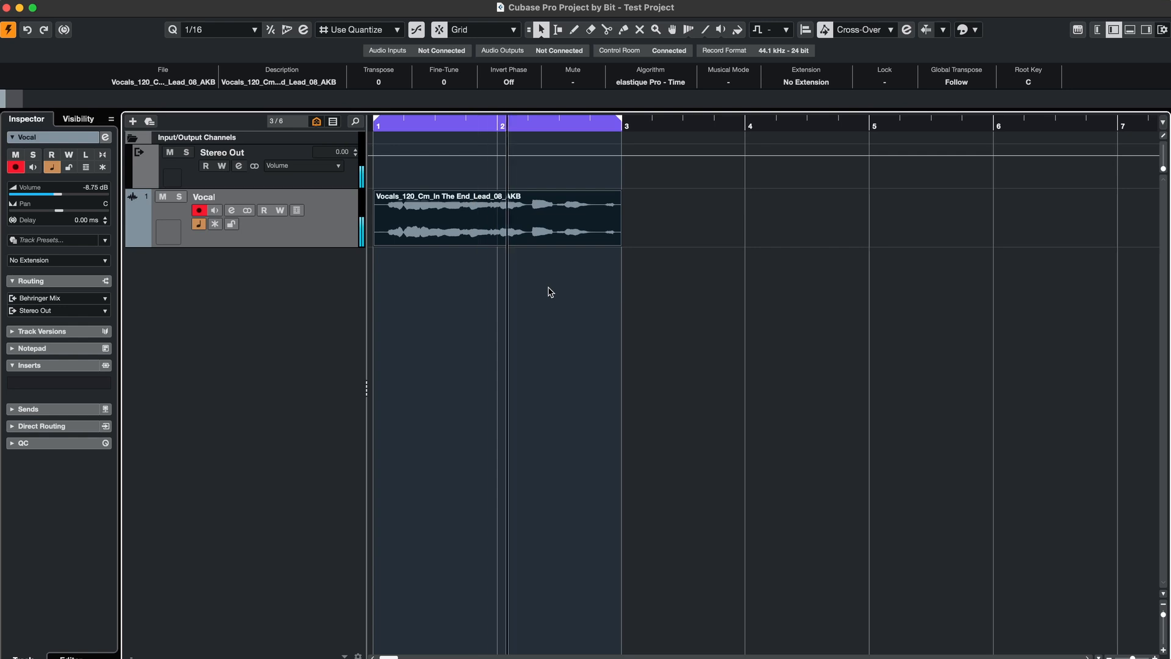
pyautogui.press('space')
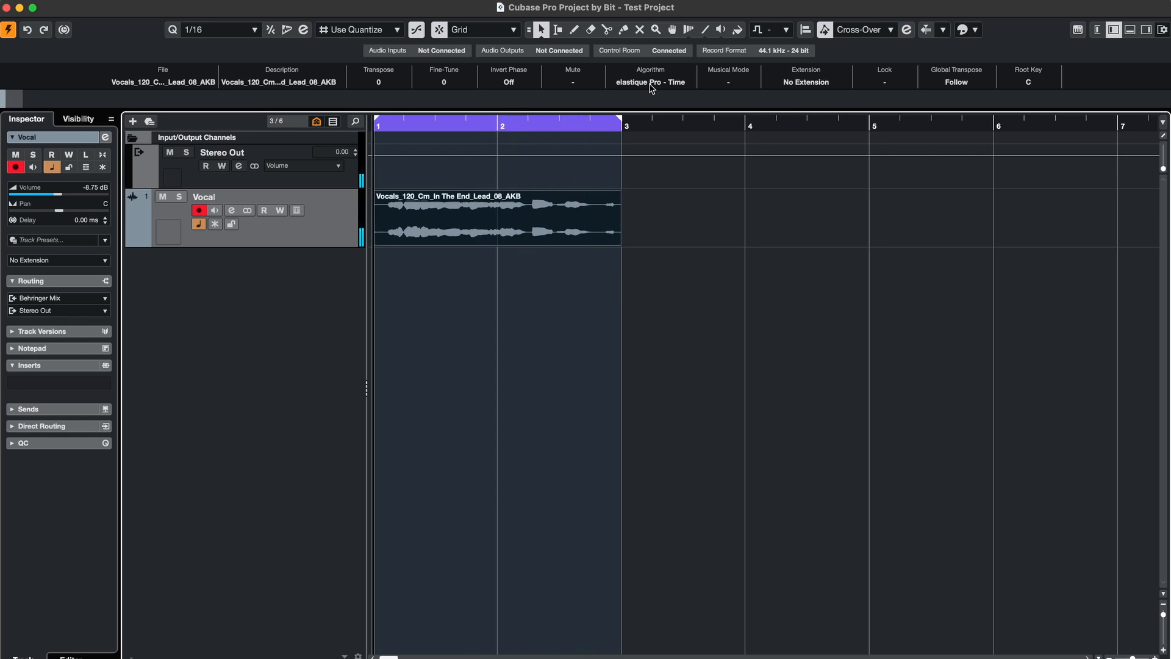
# Step: Open the vocal event in the Sample Editor, analyse it with VariAudio, and lower all pitch segments by about one semitone
pyautogui.doubleClick(551, 208)
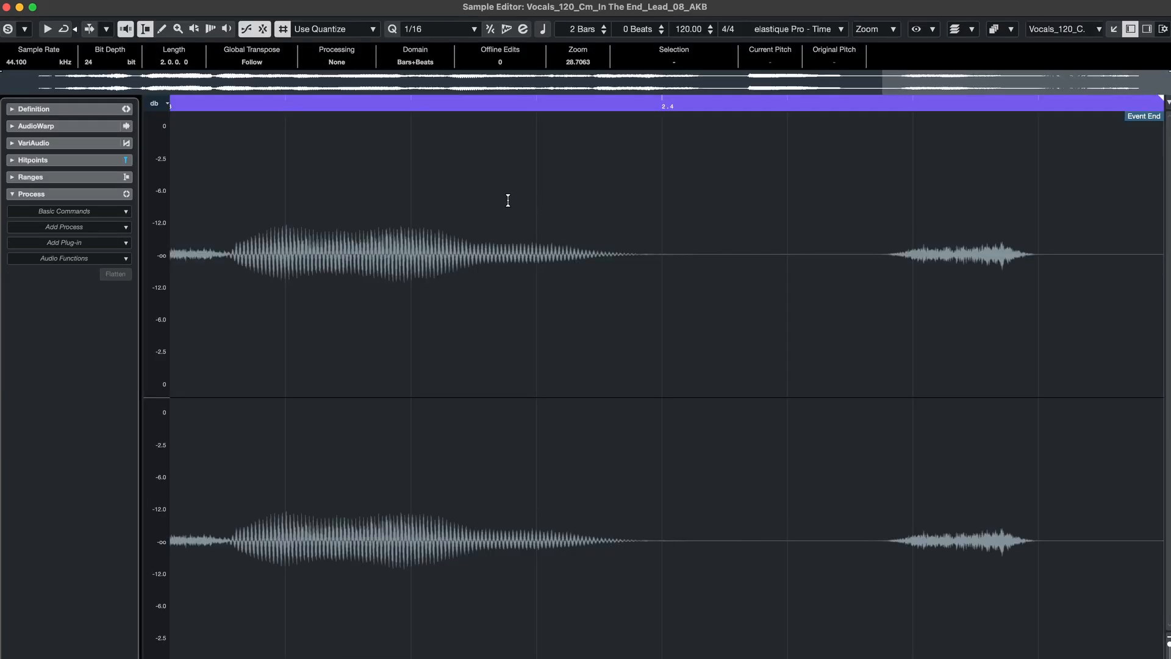
pyautogui.click(67, 145)
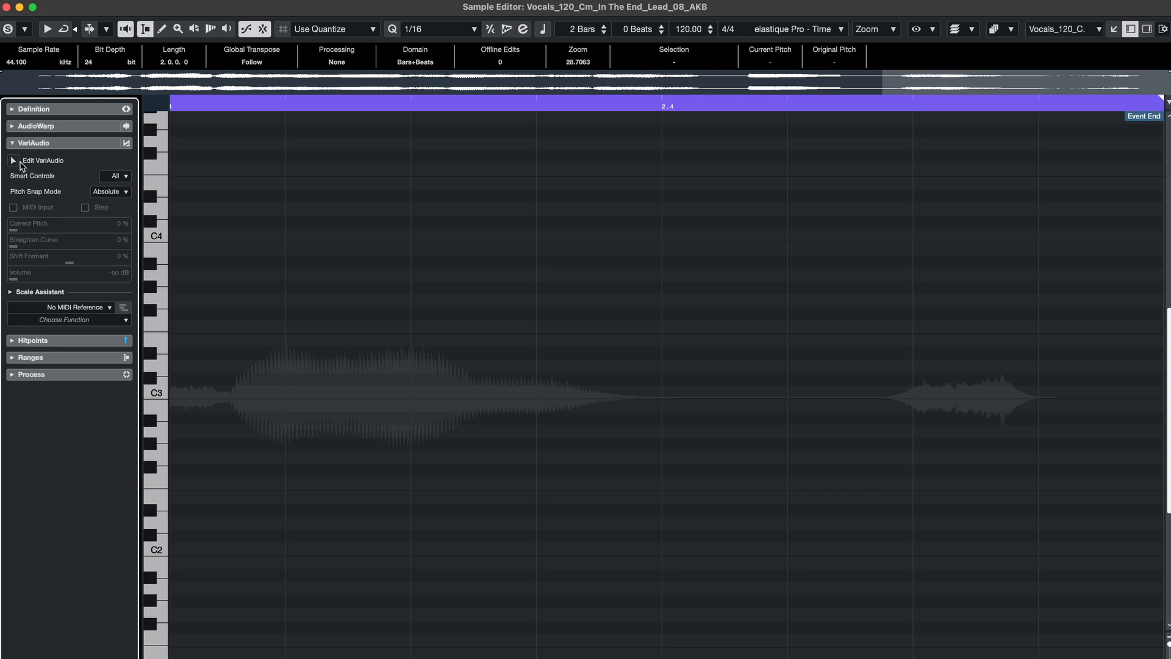
pyautogui.click(13, 160)
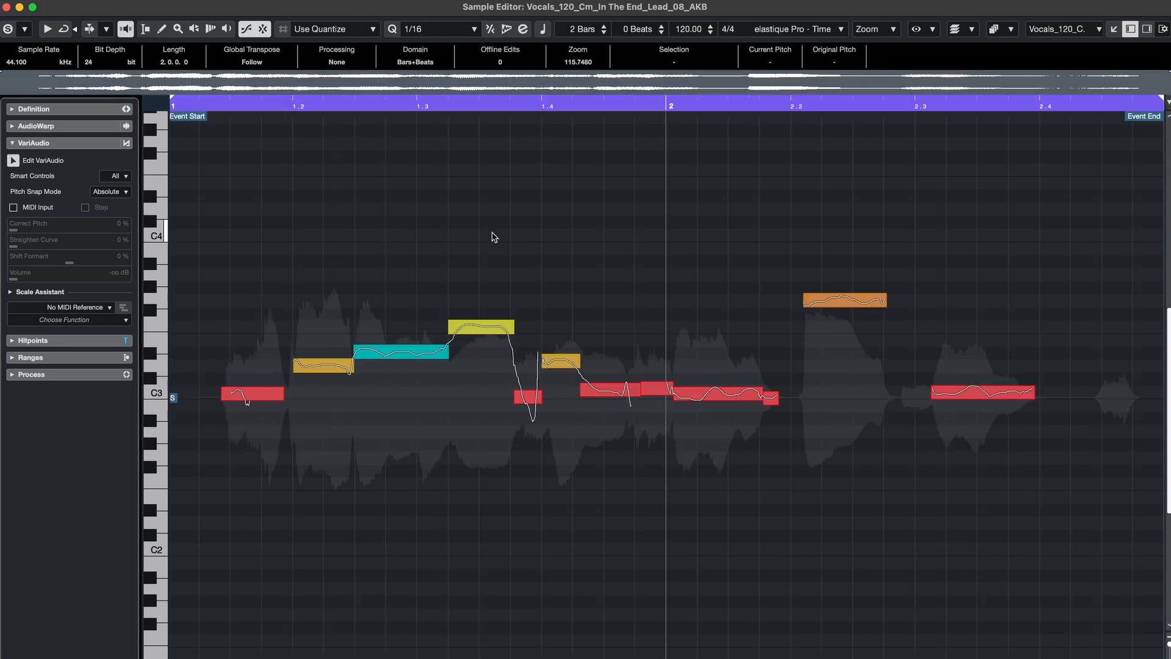
pyautogui.press('super+a')
pyautogui.moveTo(387, 354); pyautogui.dragTo(389, 368)
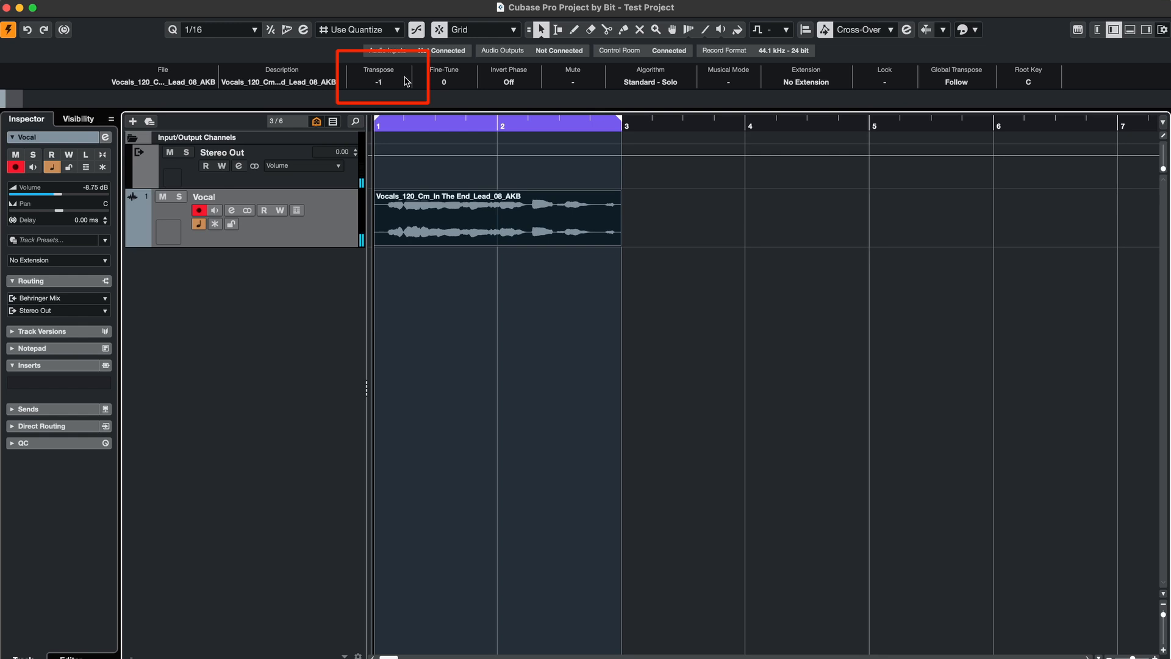
# Step: Play the transposed vocal and switch its algorithm to elastique Pro - Time
pyautogui.press('space')
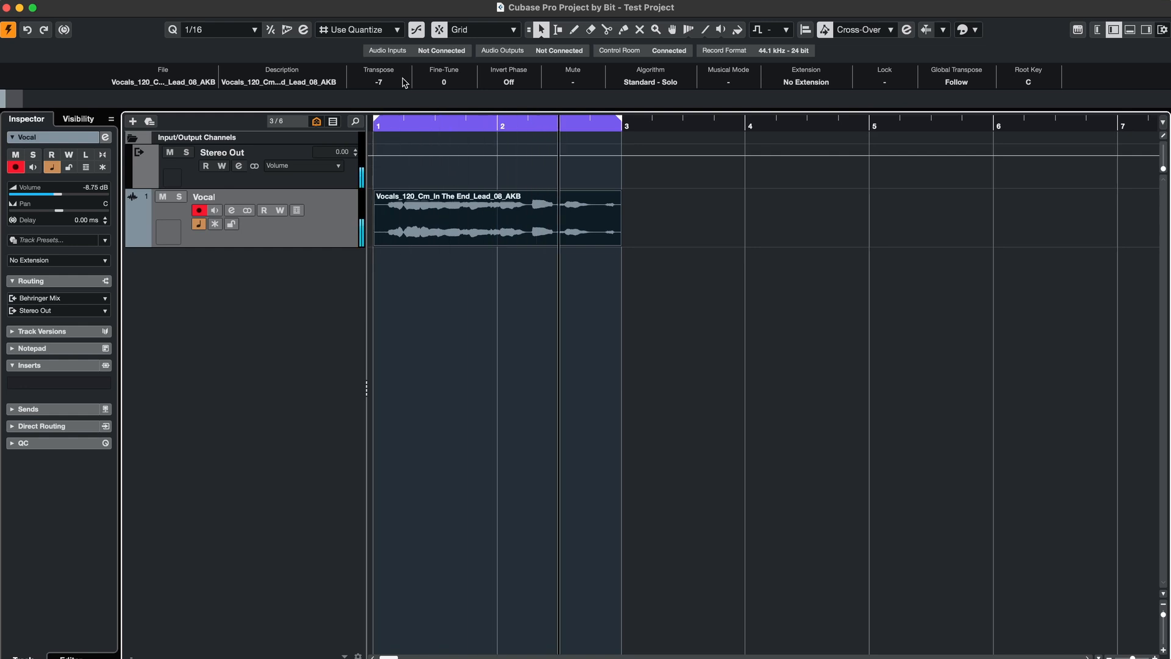
pyautogui.scroll(4, 402, 83)
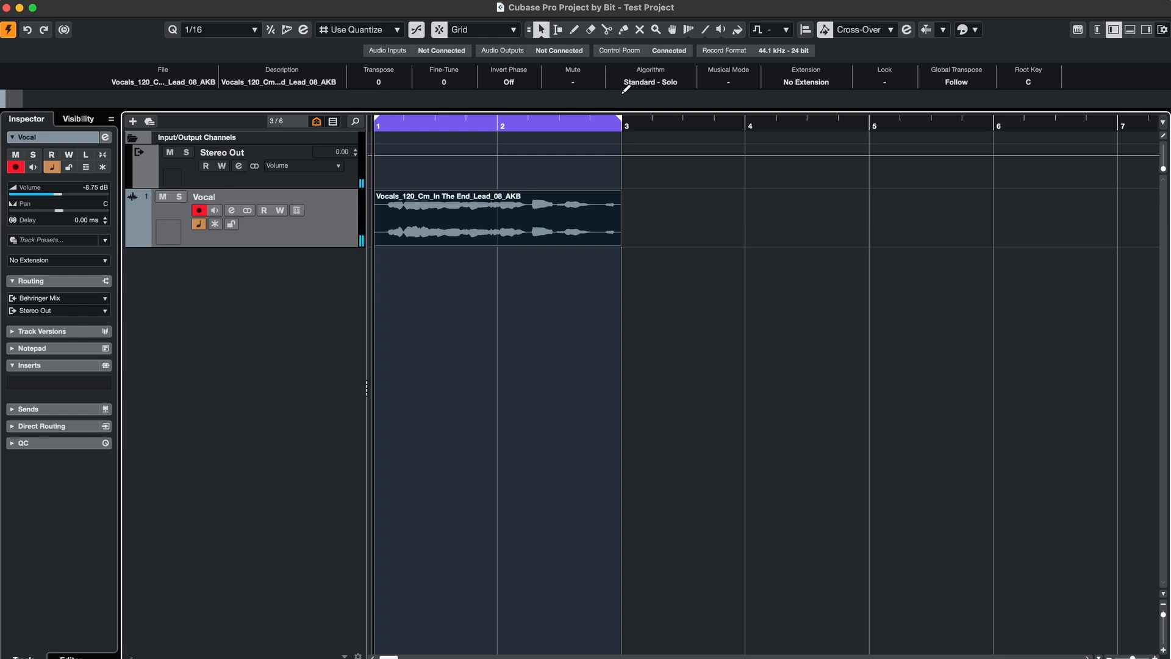
pyautogui.click(668, 84)
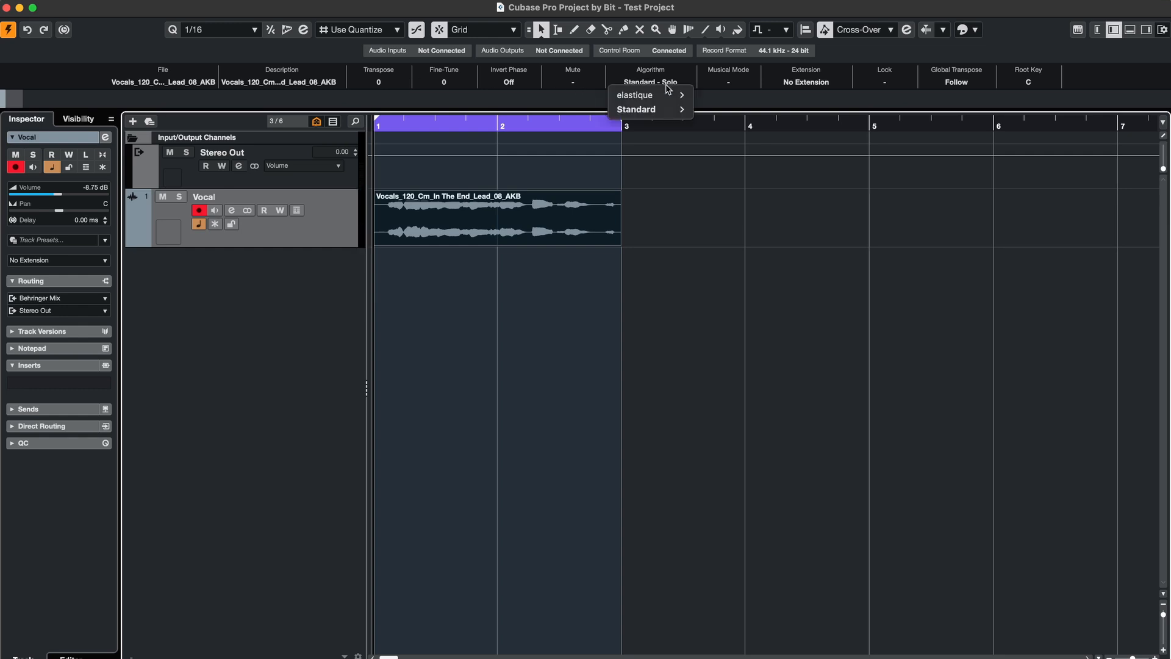
pyautogui.moveTo(665, 95)
pyautogui.click(708, 95)
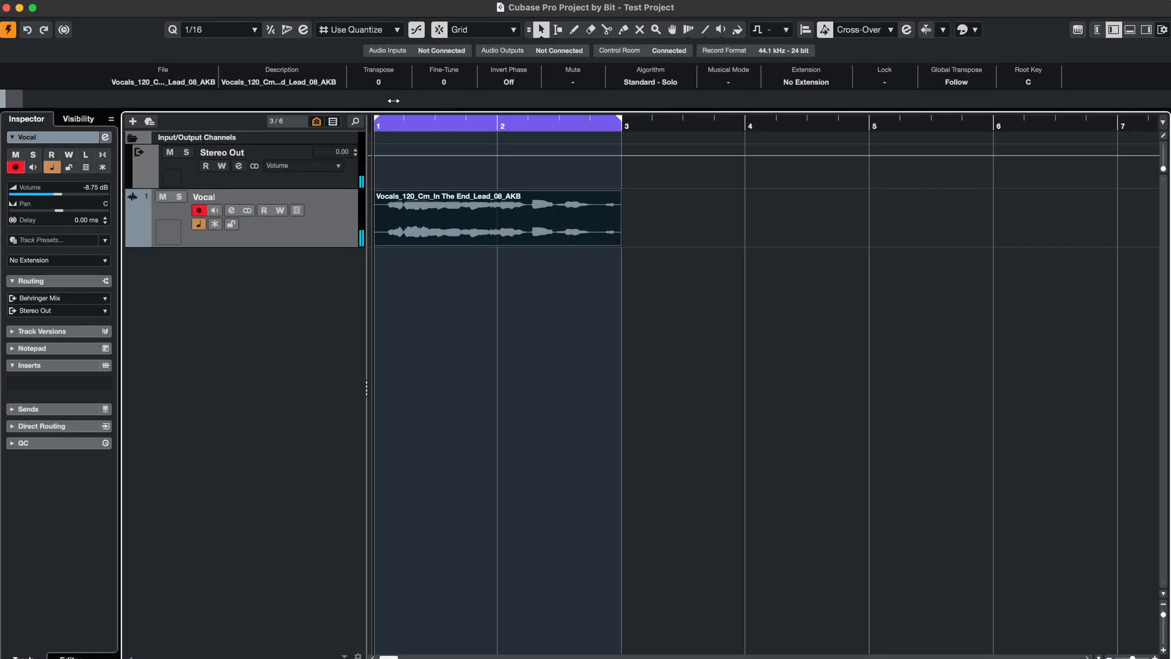
# Step: Bounce the vocal event and play it to compare elastique Pro against Standard Solo
pyautogui.rightClick(460, 214)
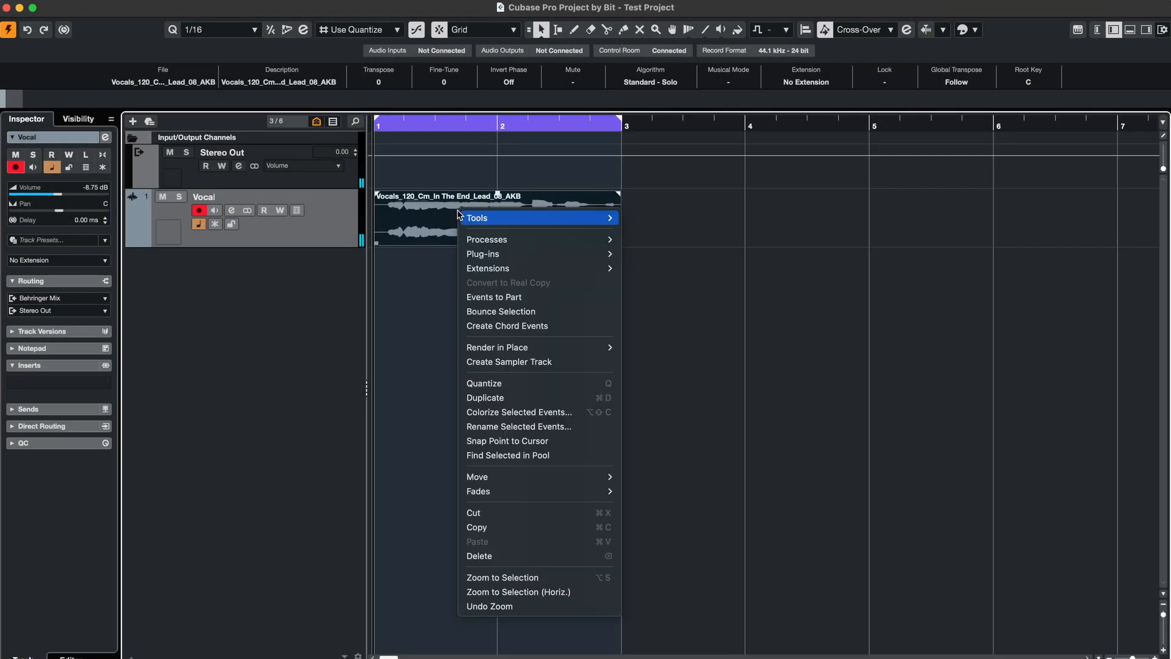
pyautogui.click(516, 313)
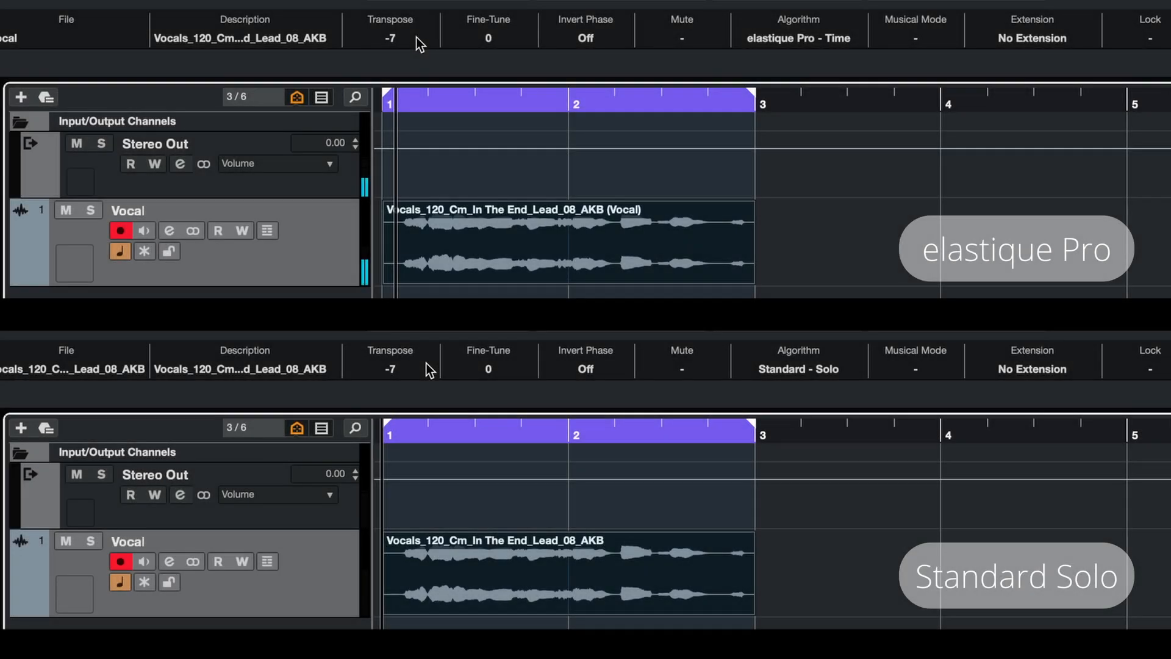
pyautogui.press('space')
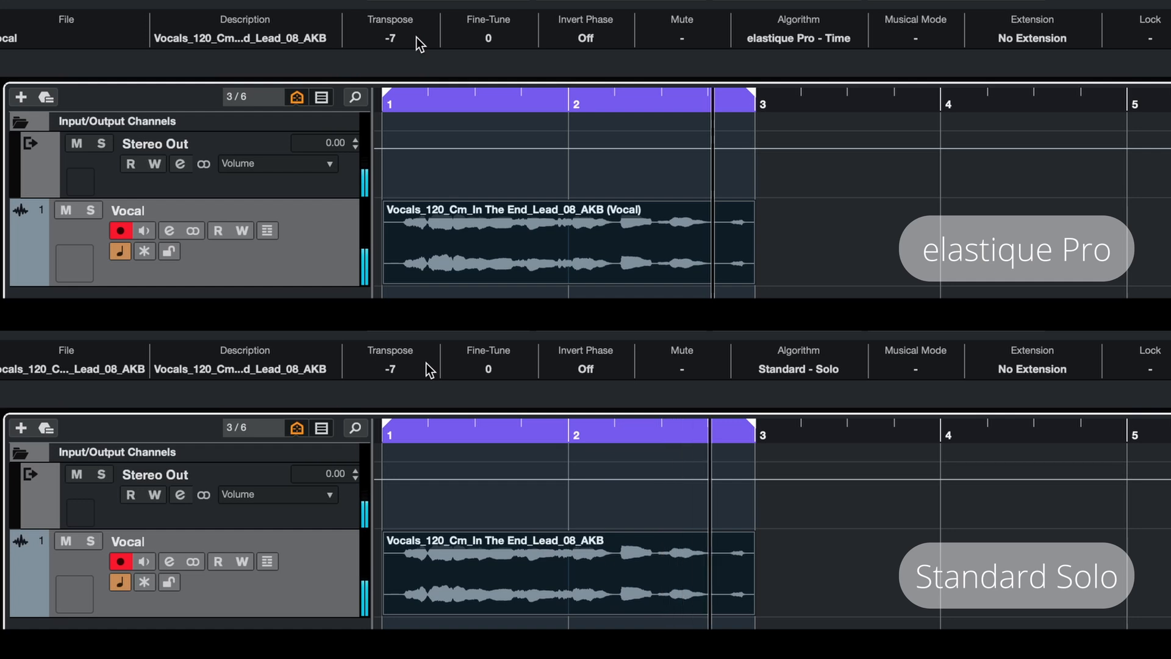
pyautogui.scroll(5, 427, 364)
pyautogui.scroll(-5, 430, 370)
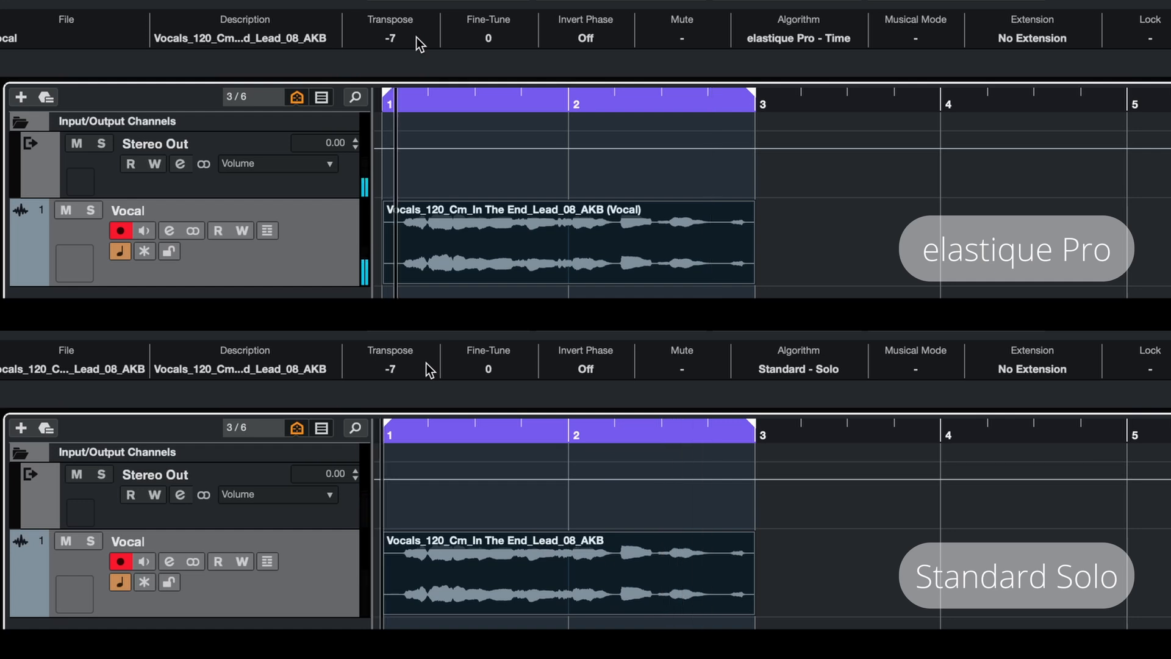